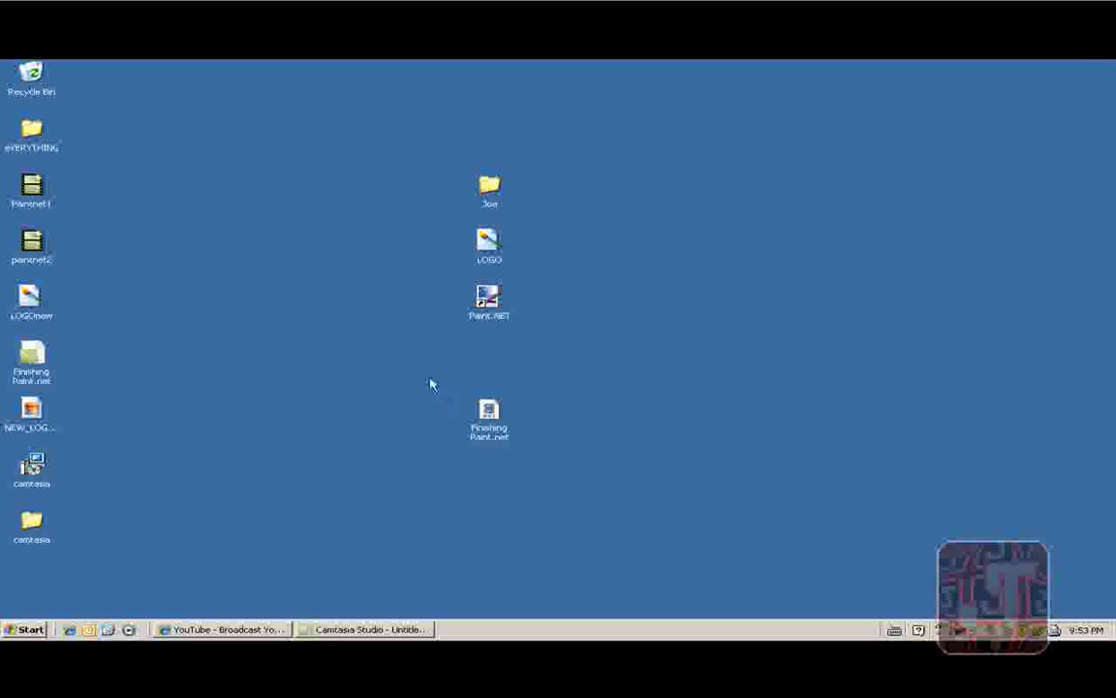
Preview the LOGO and NEW_LOGO_WATERMARK images from the desktop, closing each afterwards.
{"action": "mouse_move", "coordinate": [428, 383]}
{"action": "left_mouse_down"}
{"action": "mouse_move", "coordinate": [603, 455]}
{"action": "mouse_move", "coordinate": [567, 388]}
{"action": "mouse_move", "coordinate": [550, 433]}
{"action": "left_mouse_up"}
{"action": "double_click", "coordinate": [491, 247]}
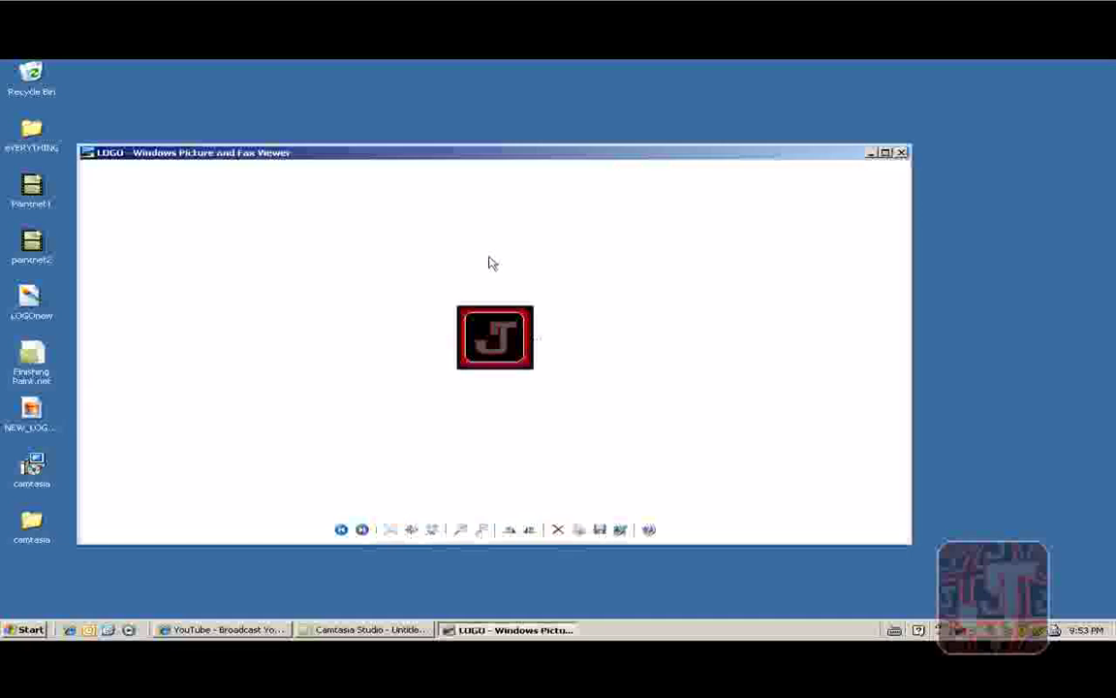
{"action": "left_click", "coordinate": [901, 152]}
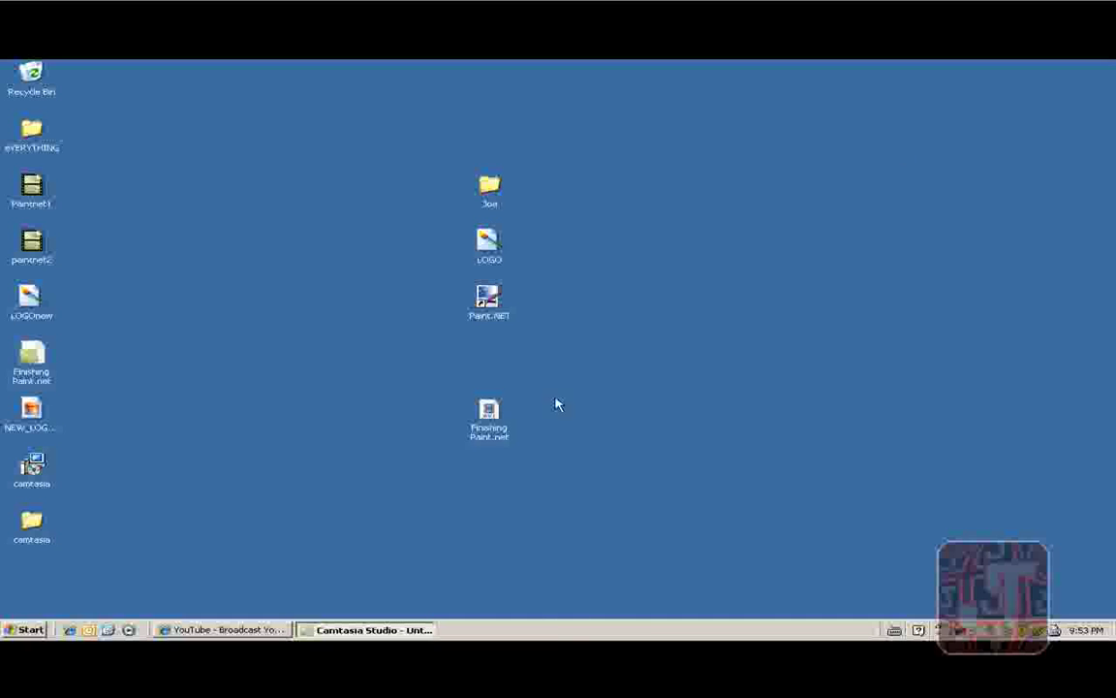
{"action": "double_click", "coordinate": [27, 411]}
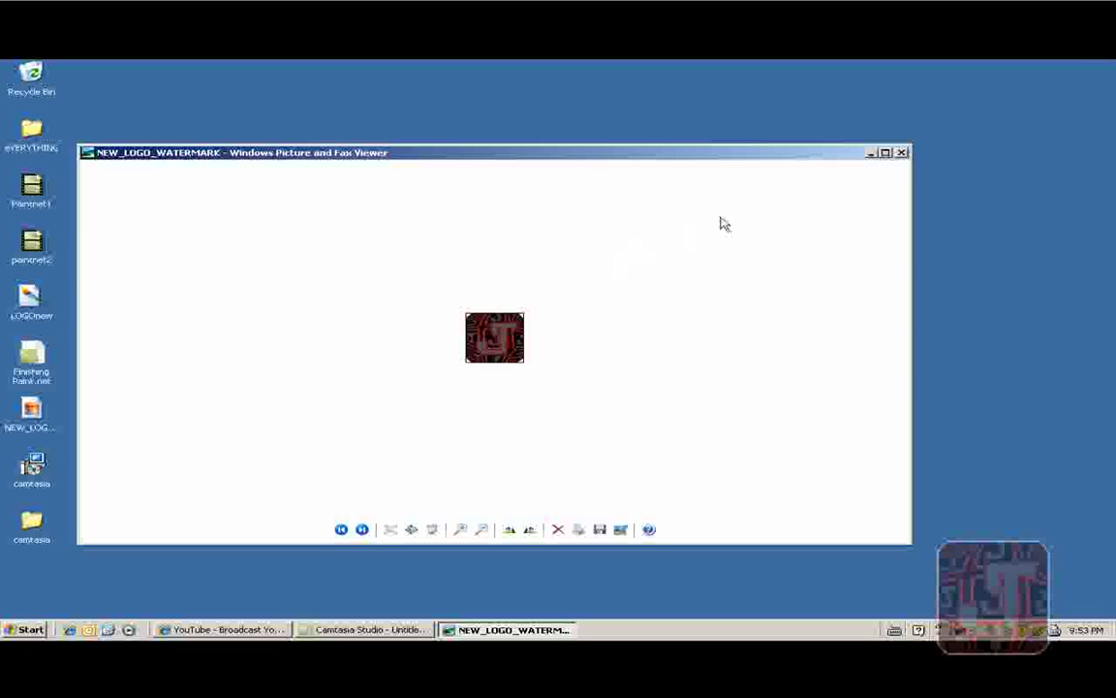
{"action": "left_click", "coordinate": [900, 154]}
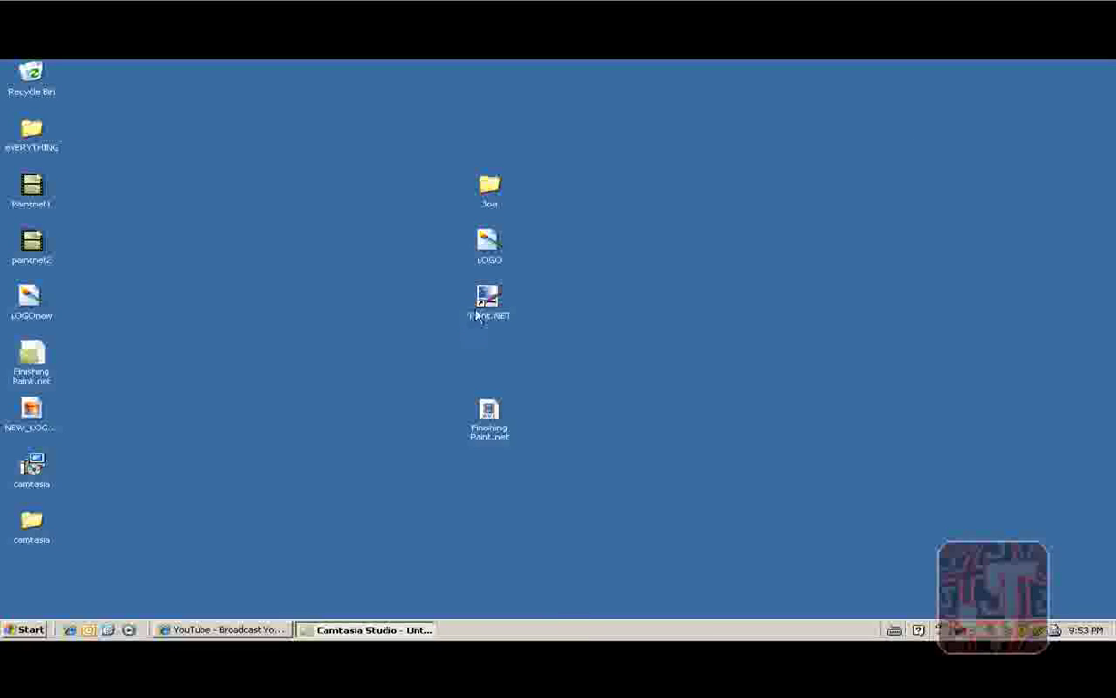
Launch Paint.NET to a blank canvas, glancing at the YouTube upload page in between.
{"action": "double_click", "coordinate": [488, 308]}
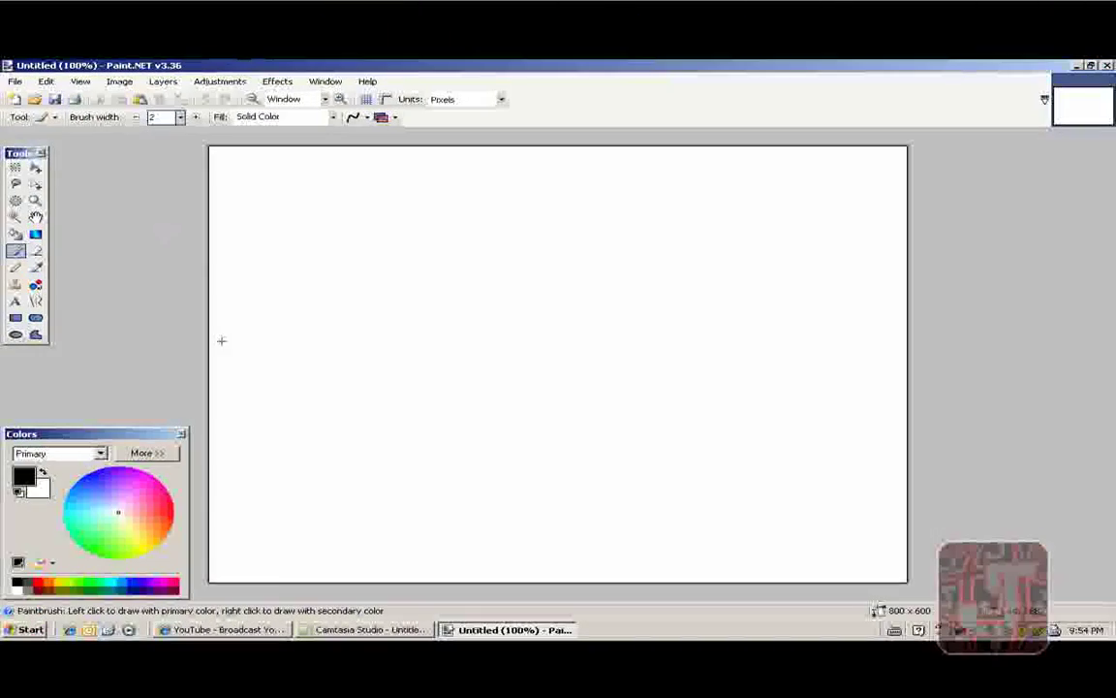
{"action": "left_click", "coordinate": [222, 630]}
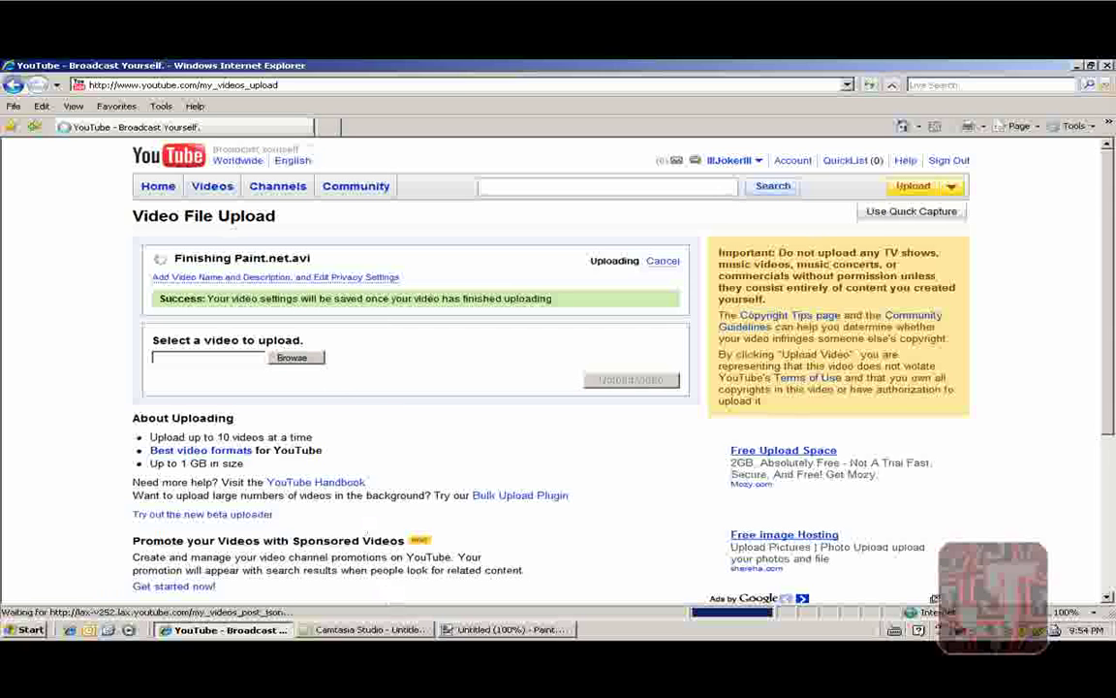
{"action": "left_click", "coordinate": [510, 630]}
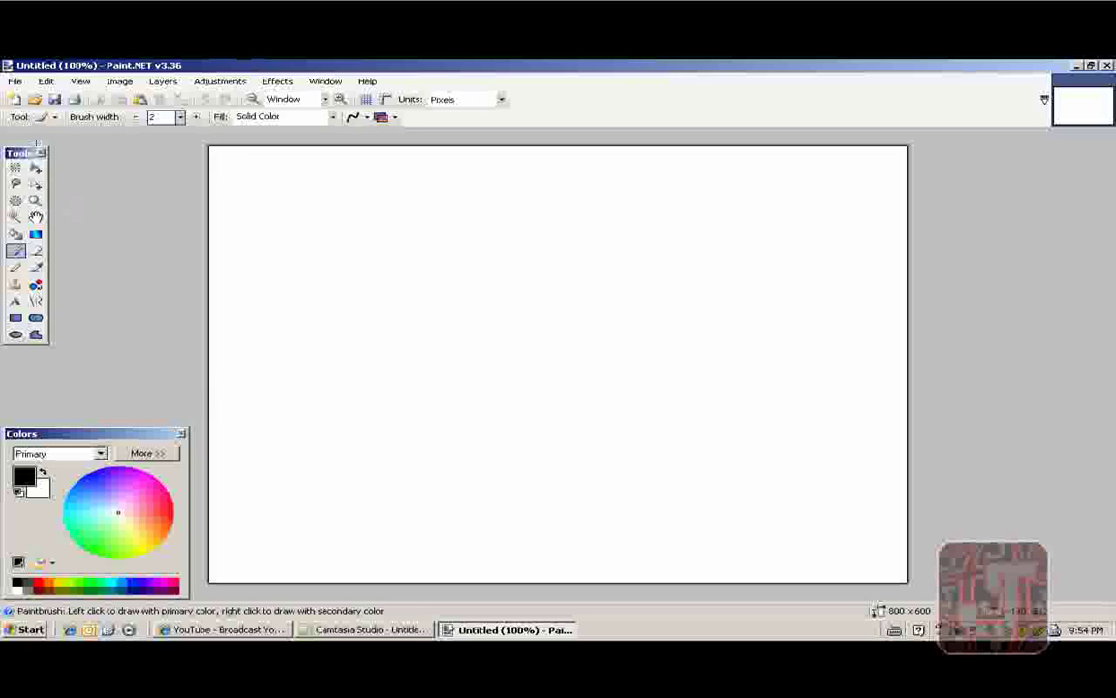
Open LOGOnew.bmp from the Desktop folder in Paint.NET.
{"action": "left_click", "coordinate": [35, 101]}
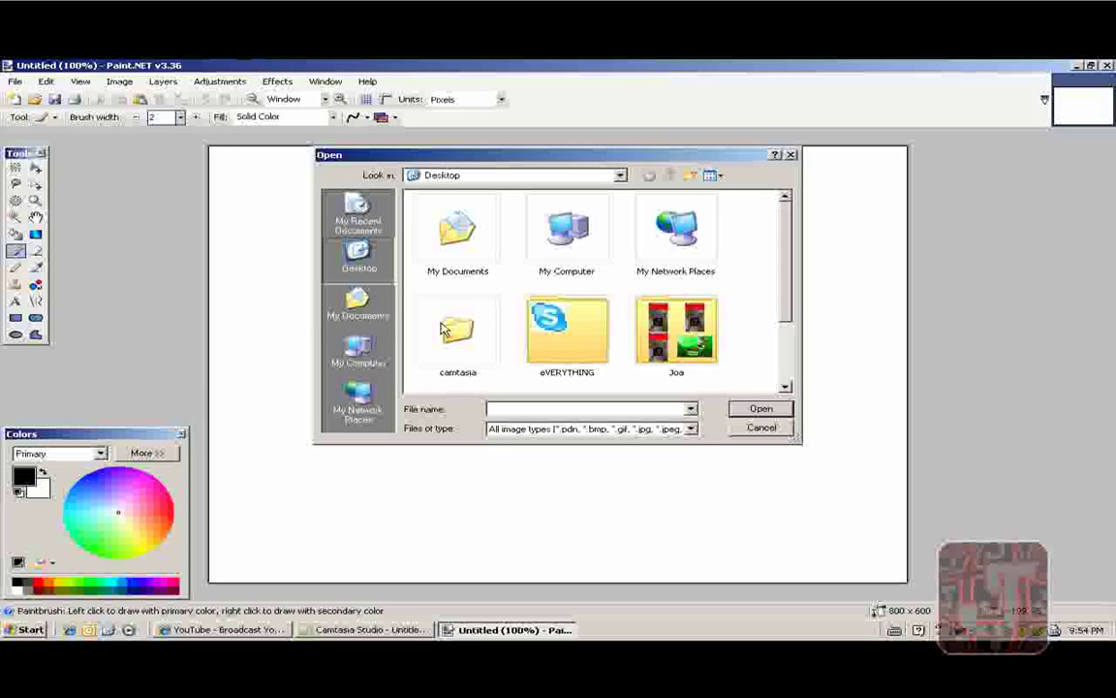
{"action": "scroll", "coordinate": [581, 319], "scroll_direction": "down", "scroll_amount": 1}
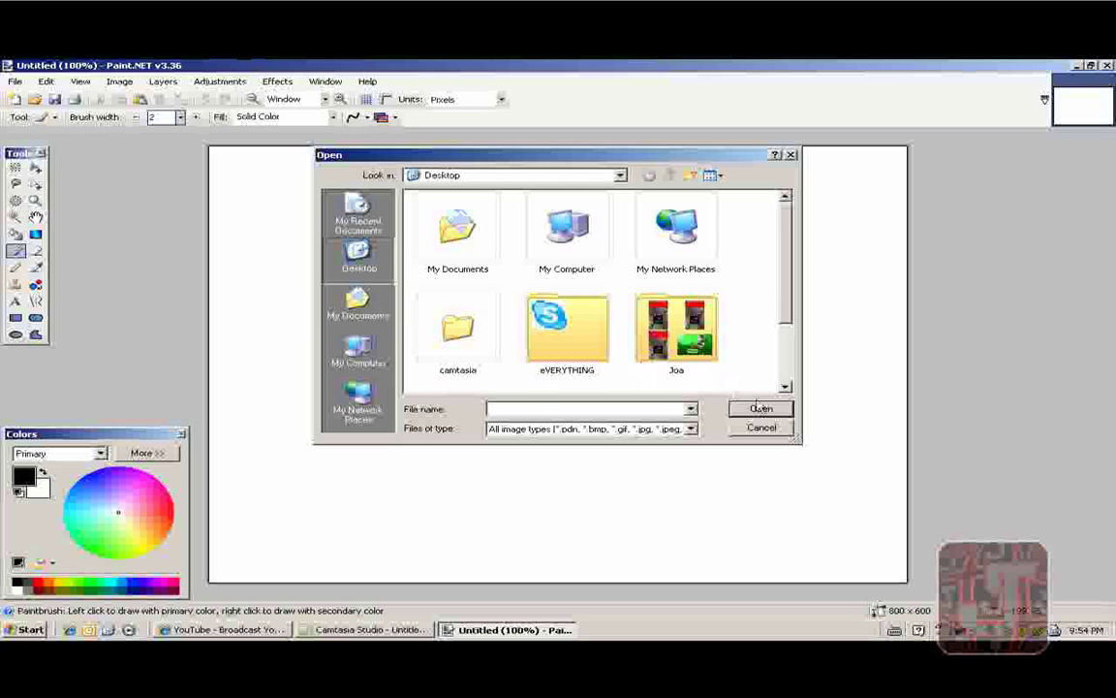
{"action": "scroll", "coordinate": [702, 349], "scroll_direction": "down", "scroll_amount": 2}
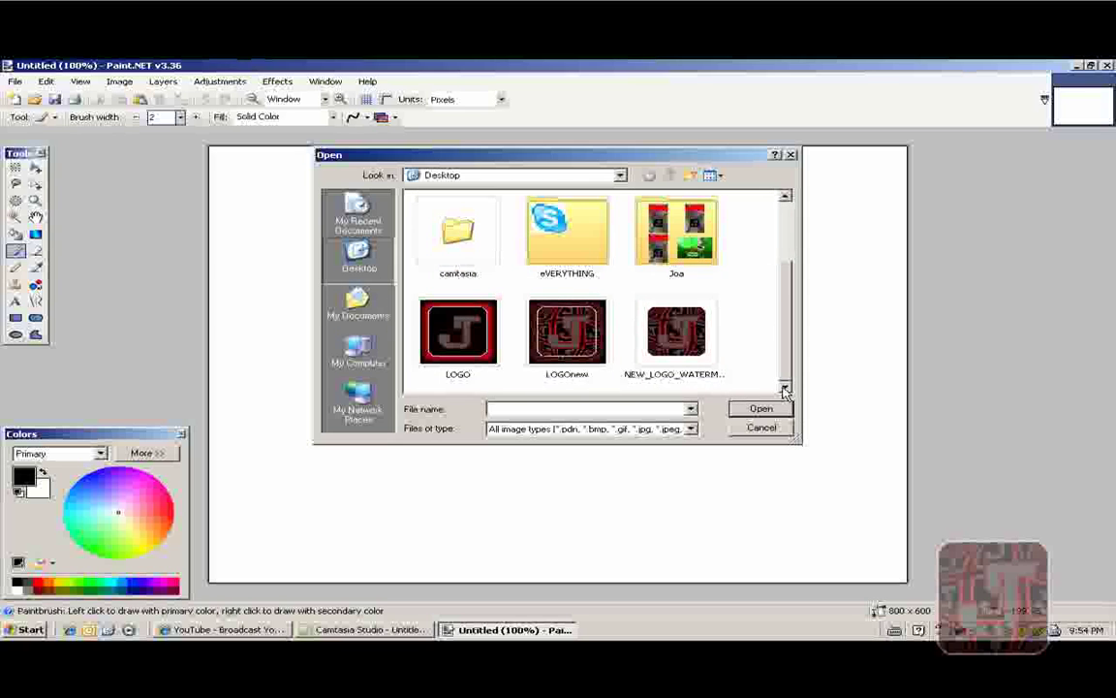
{"action": "double_click", "coordinate": [573, 327]}
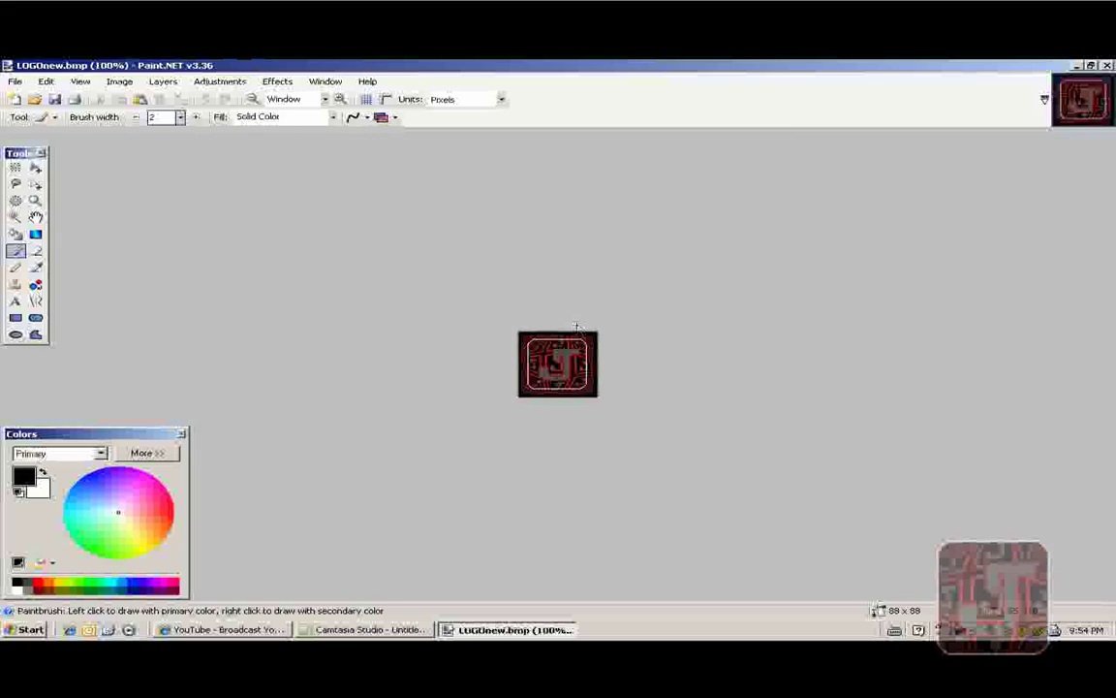
Zoom in twice on the logo and pick the Magic Wand tool.
{"action": "left_click", "coordinate": [339, 99]}
{"action": "left_click", "coordinate": [340, 100]}
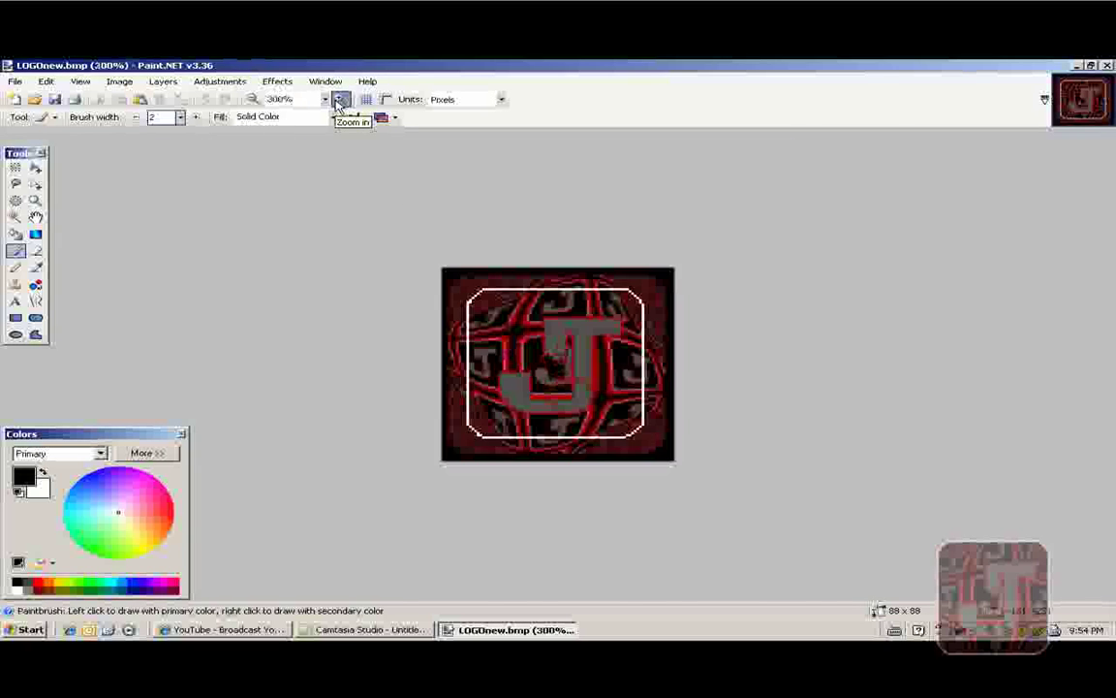
{"action": "left_click", "coordinate": [339, 100]}
{"action": "left_click", "coordinate": [339, 100]}
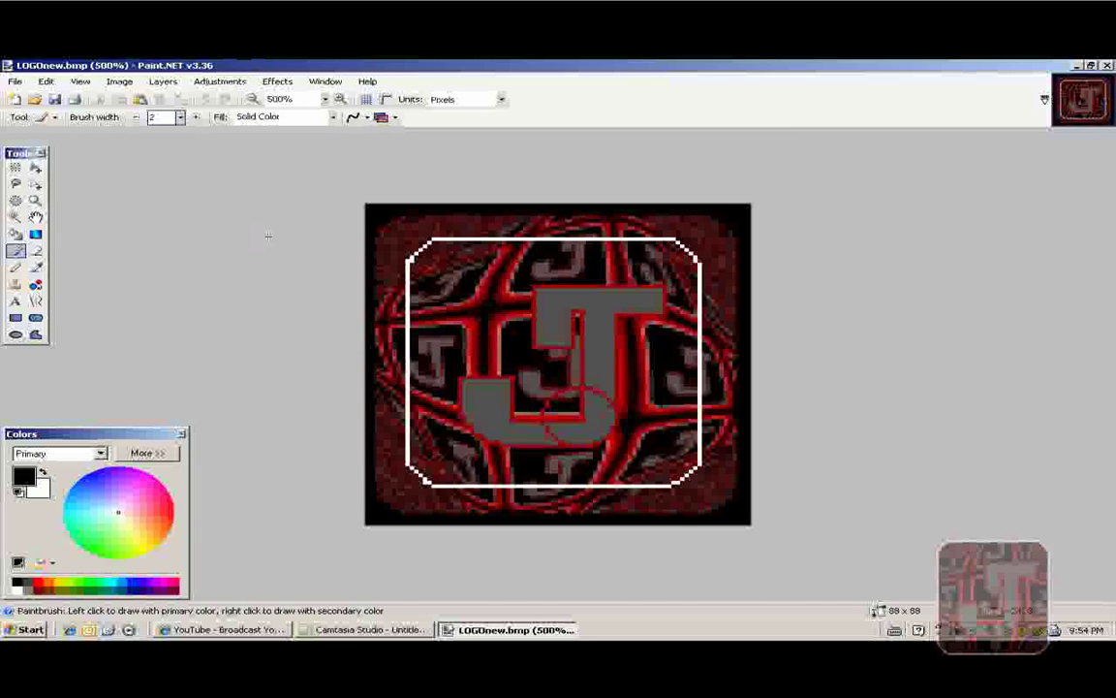
{"action": "left_click", "coordinate": [16, 216]}
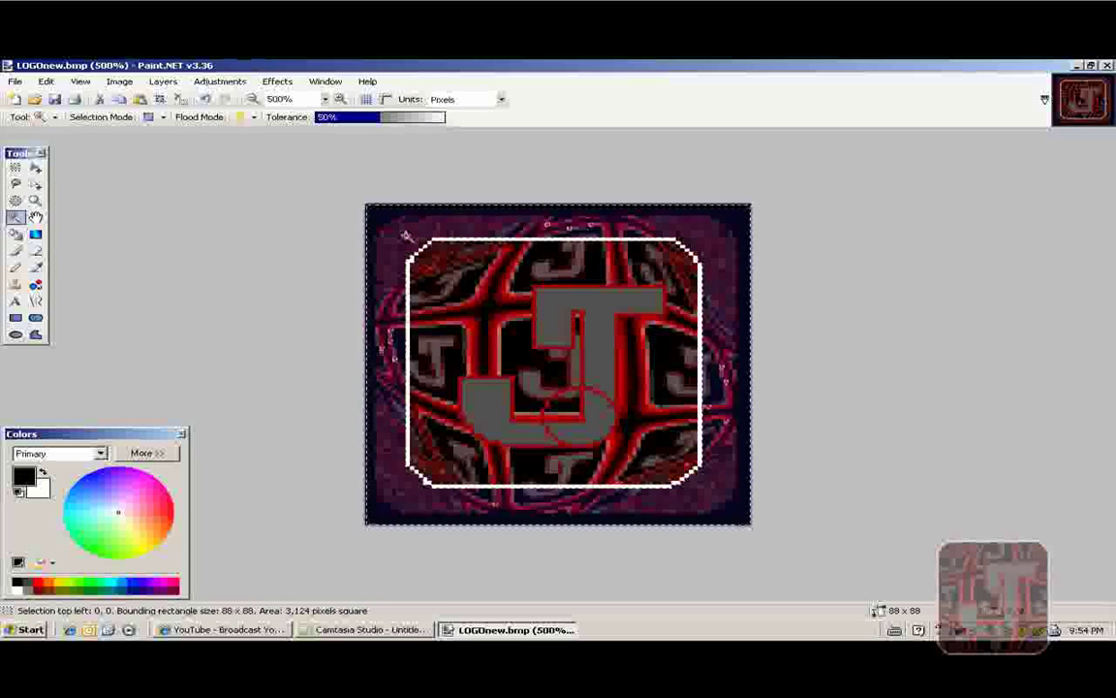
Delete the selected outer black border and the stray pixels at the left edge.
{"action": "key", "text": "Delete"}
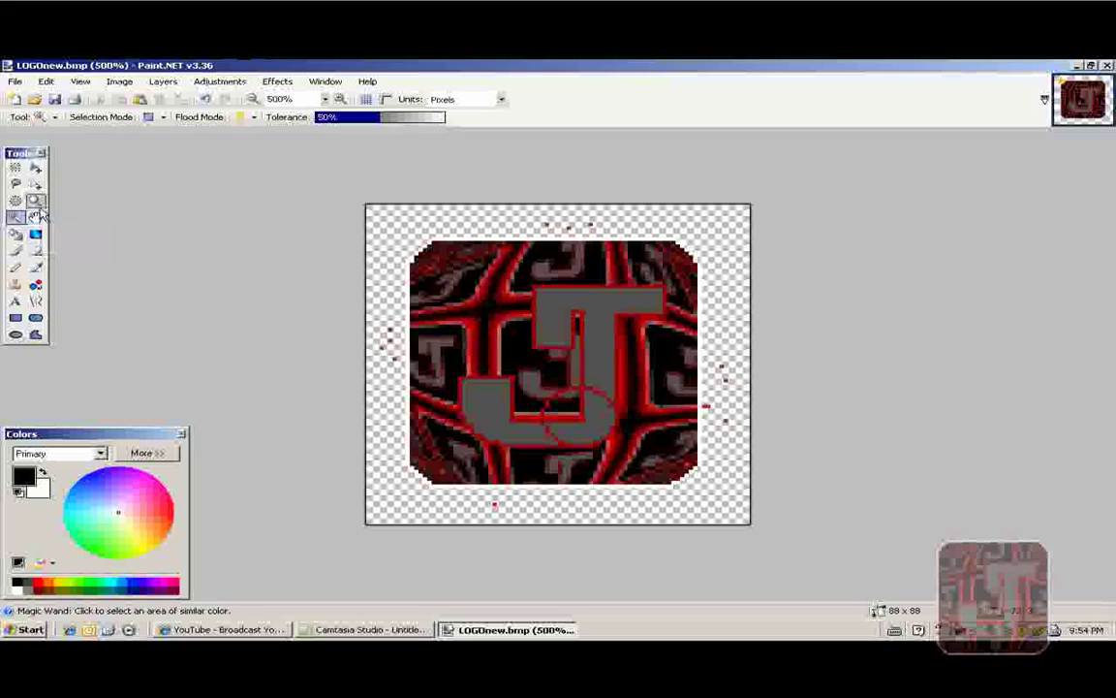
{"action": "left_click", "coordinate": [16, 167]}
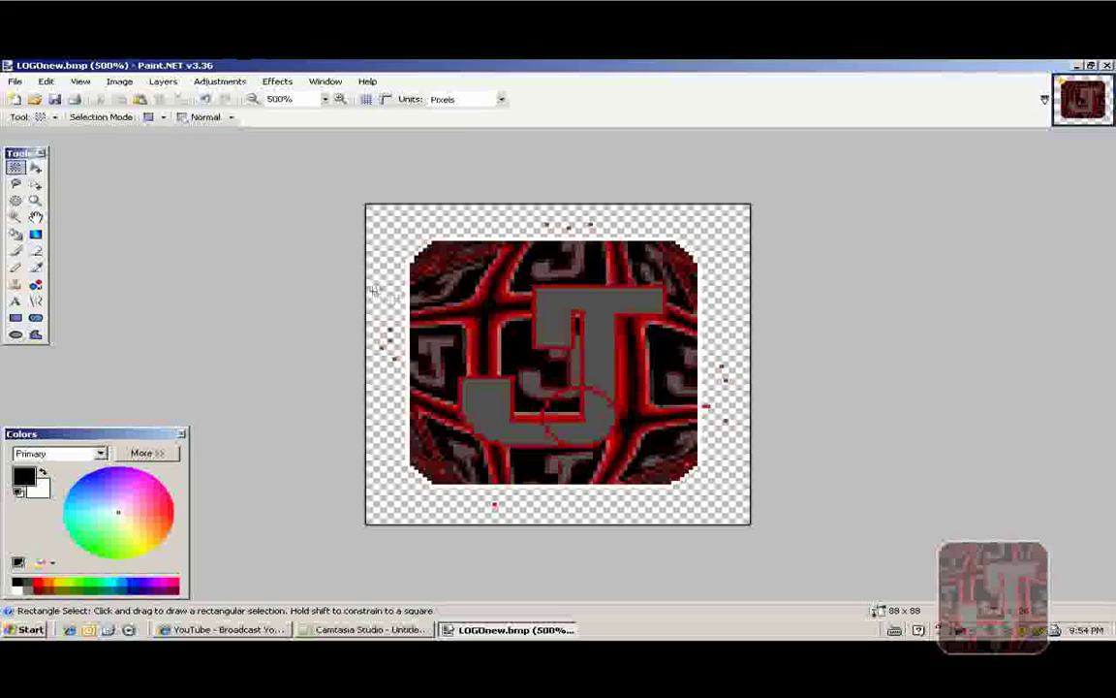
{"action": "left_click_drag", "start_coordinate": [372, 292], "coordinate": [404, 394]}
{"action": "left_click", "coordinate": [397, 392]}
Box and remove the stray pixels below, right of, and above the logo.
{"action": "left_click_drag", "start_coordinate": [448, 494], "coordinate": [571, 523]}
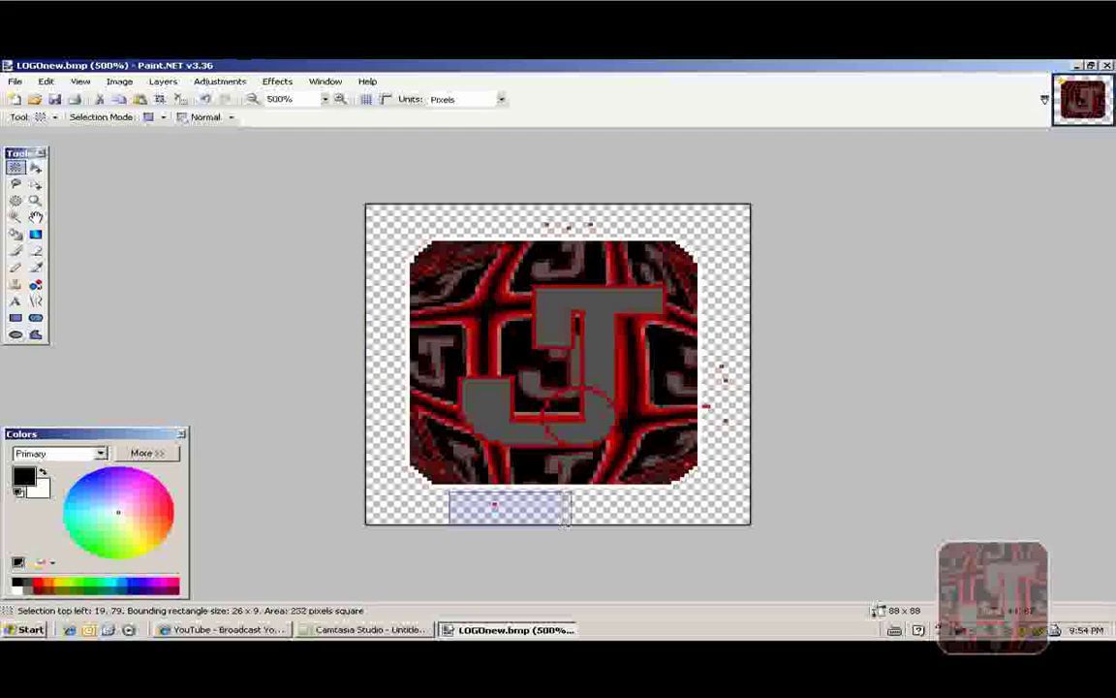
{"action": "left_click", "coordinate": [494, 502]}
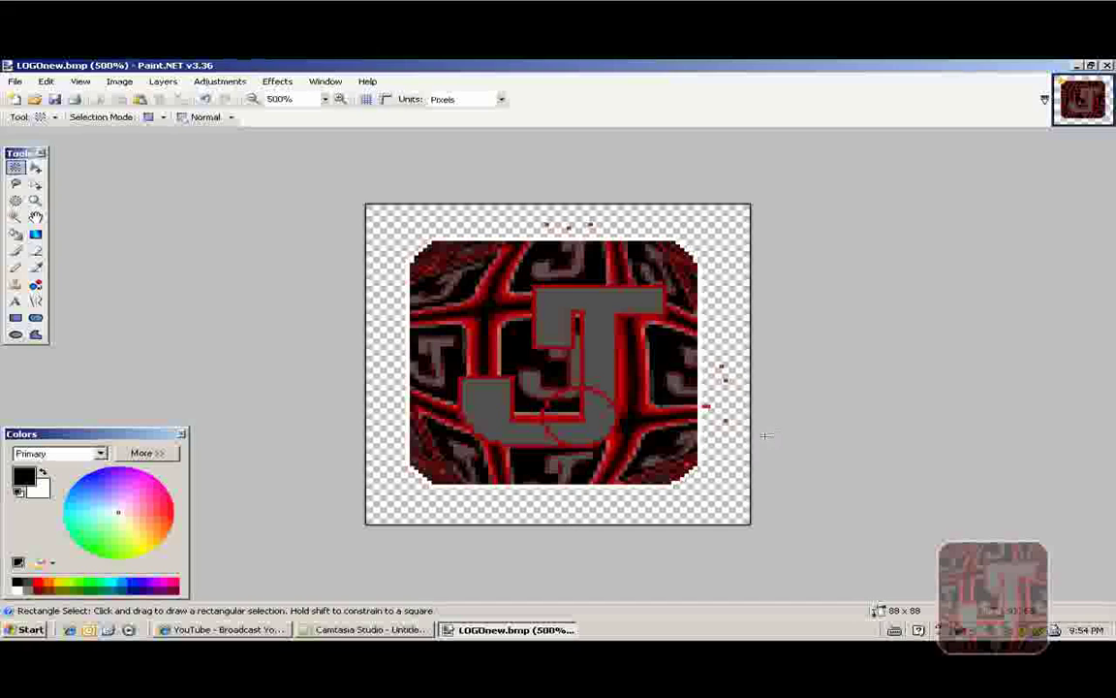
{"action": "left_click_drag", "start_coordinate": [723, 453], "coordinate": [736, 332]}
{"action": "left_click", "coordinate": [740, 331]}
{"action": "left_click_drag", "start_coordinate": [506, 212], "coordinate": [618, 234]}
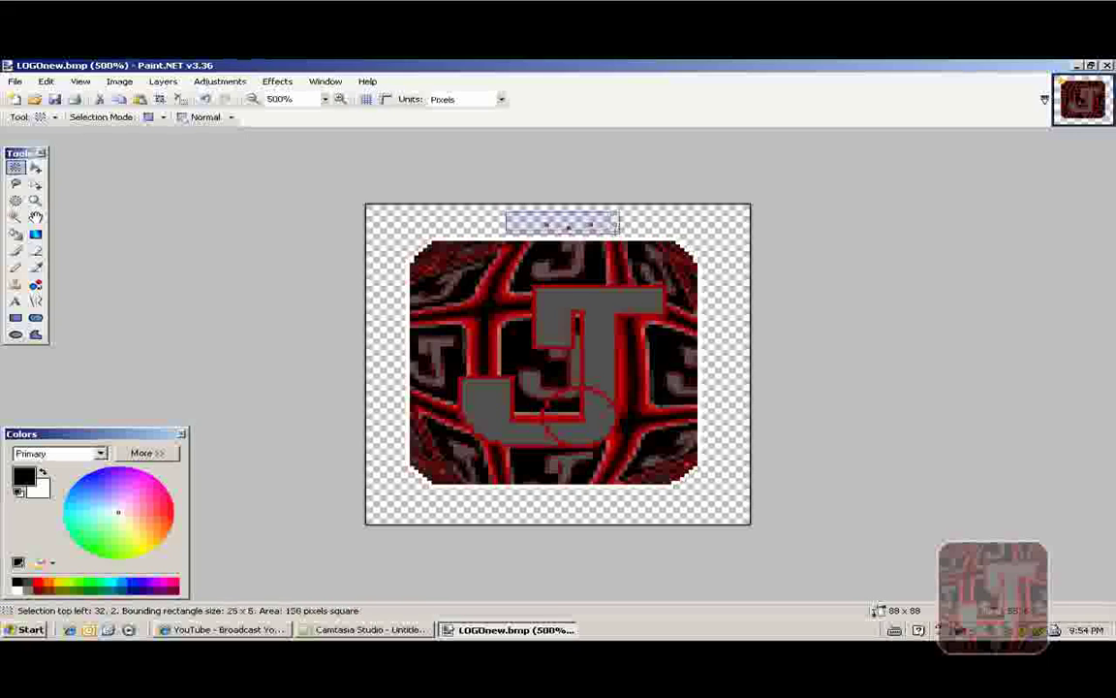
{"action": "left_click", "coordinate": [538, 209]}
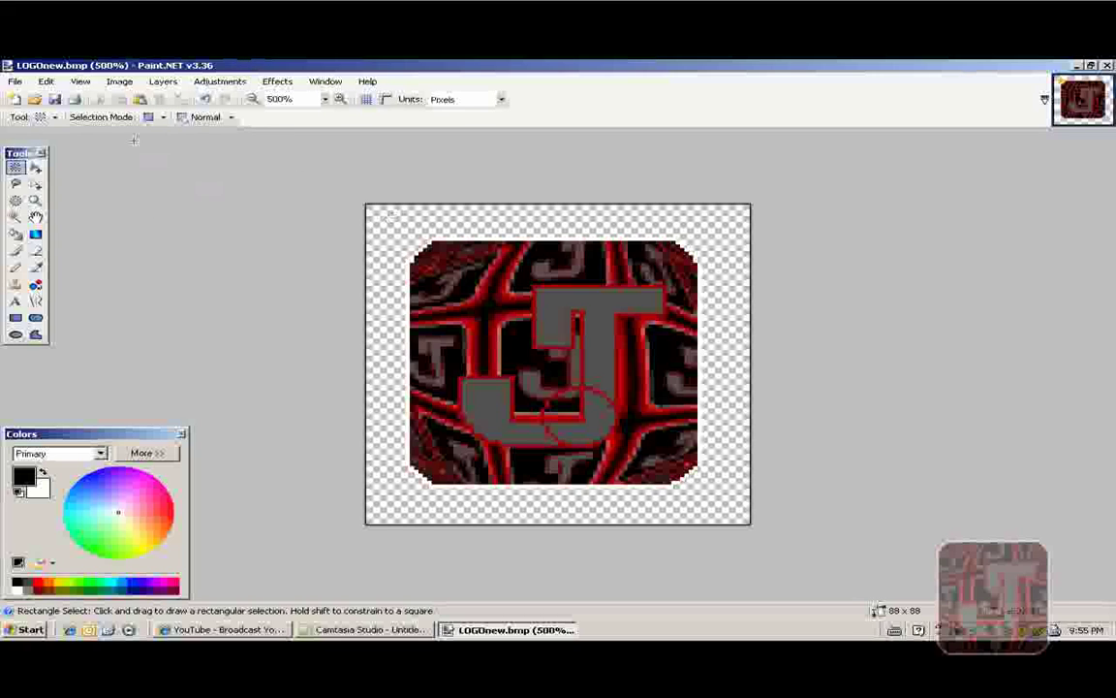
Save the logo as JPEG 'WATERMARk.jpg' at quality 95, then close Paint.NET.
{"action": "left_click", "coordinate": [16, 84]}
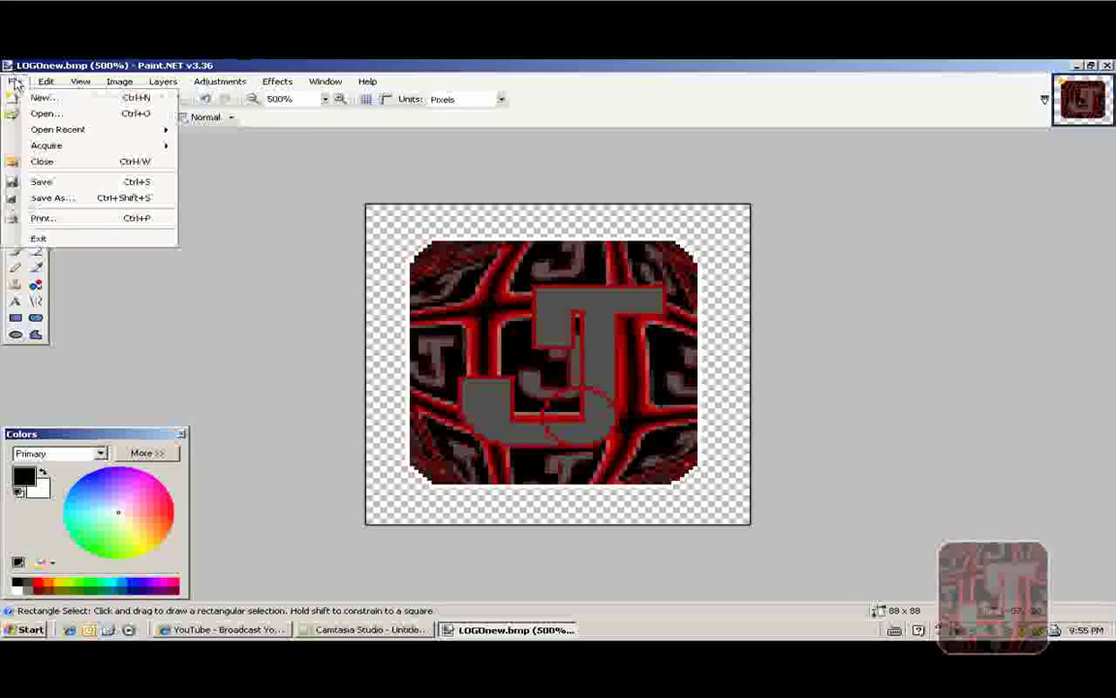
{"action": "left_click", "coordinate": [55, 198]}
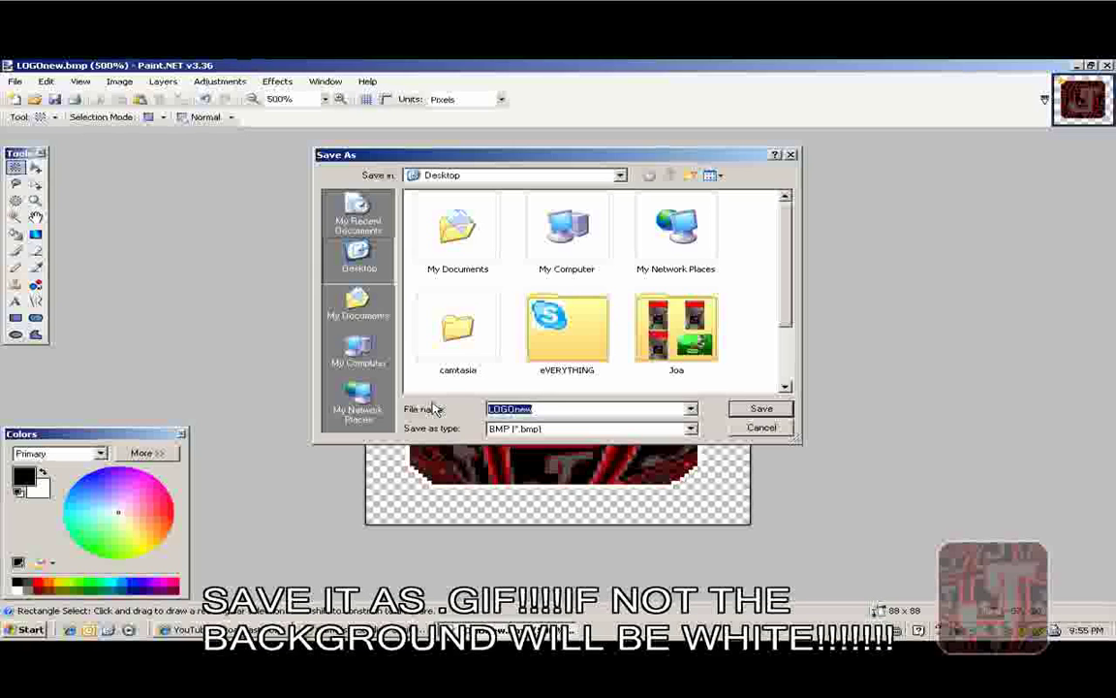
{"action": "type", "text": "WATERMARk"}
{"action": "left_click", "coordinate": [590, 427]}
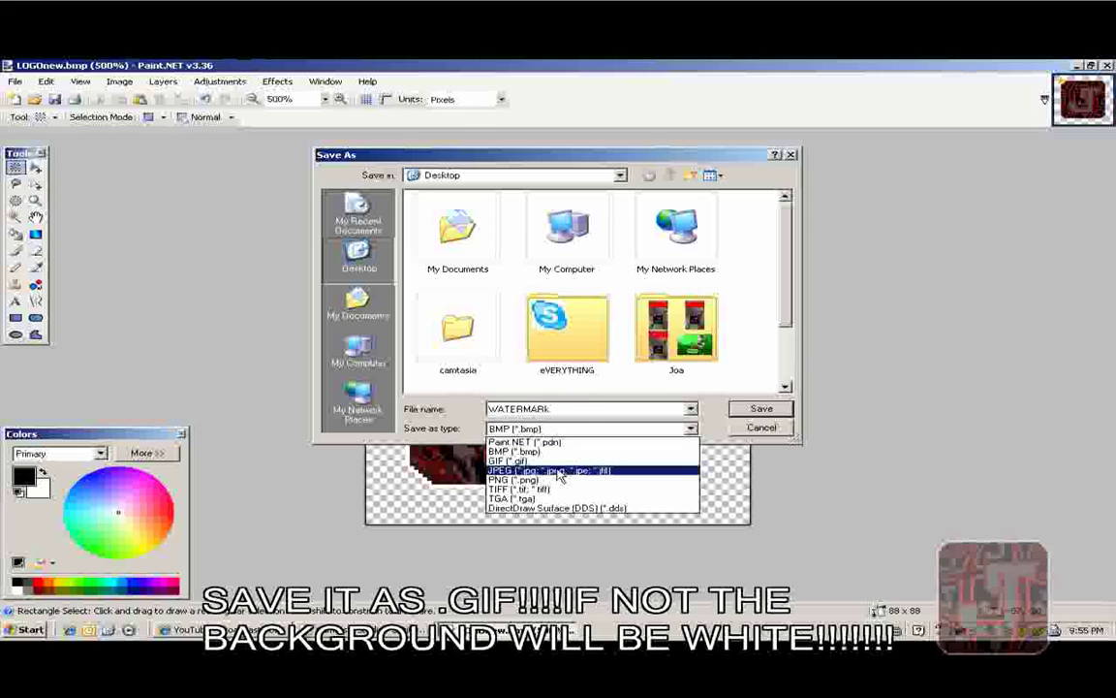
{"action": "left_click", "coordinate": [559, 471]}
{"action": "left_click", "coordinate": [506, 428]}
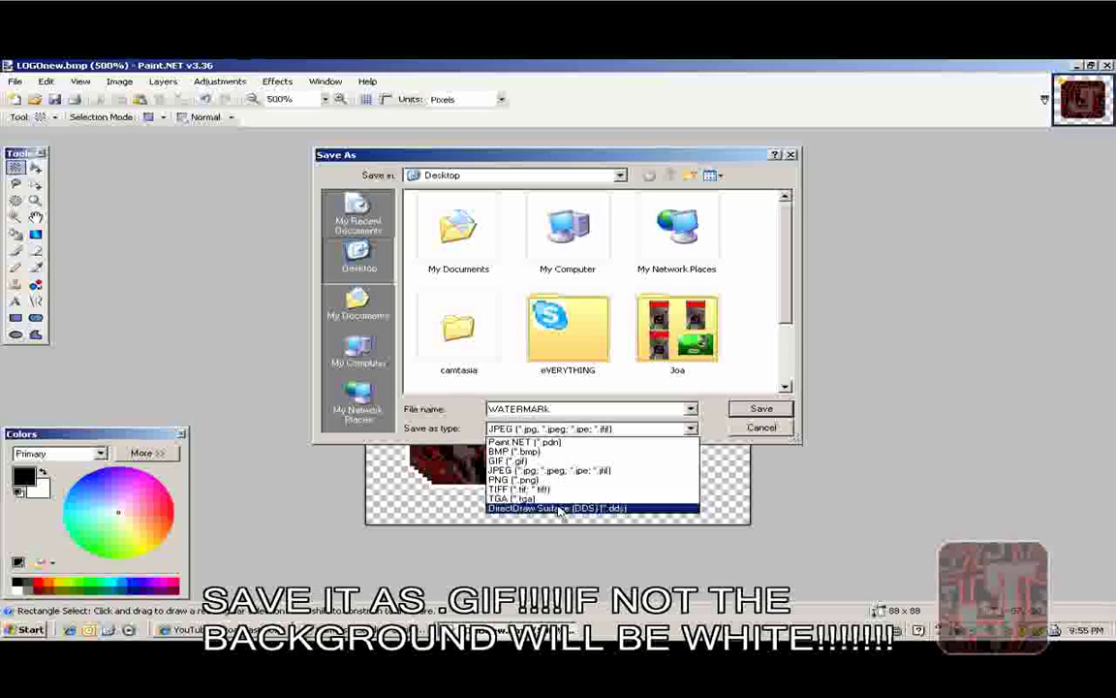
{"action": "left_click", "coordinate": [623, 472]}
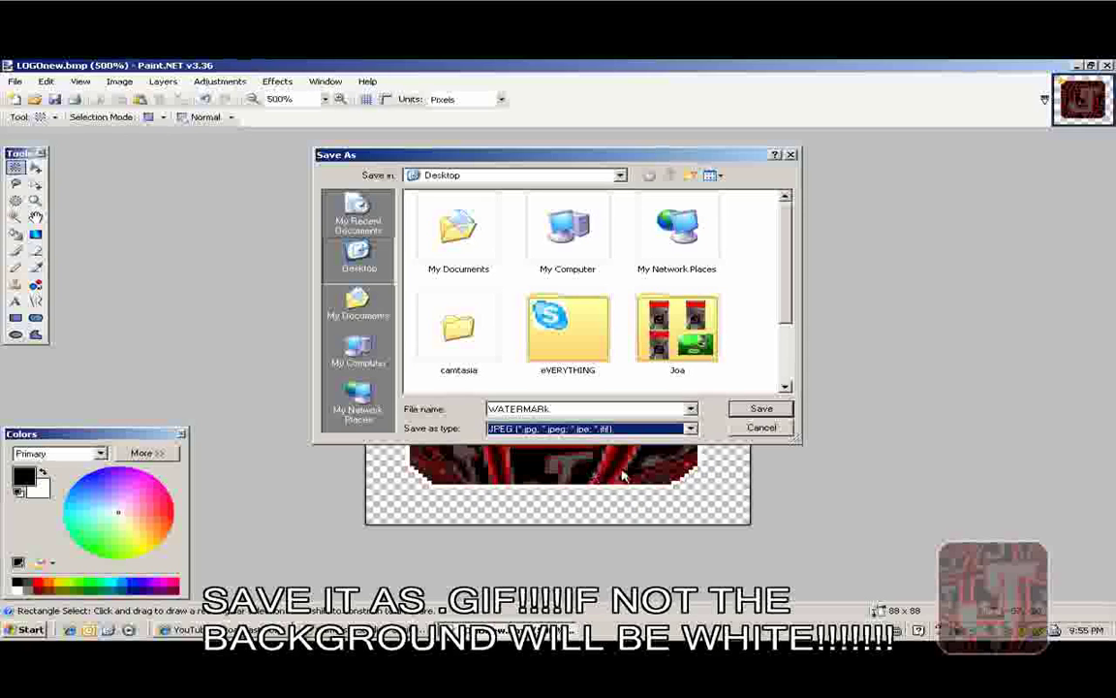
{"action": "left_click", "coordinate": [761, 409]}
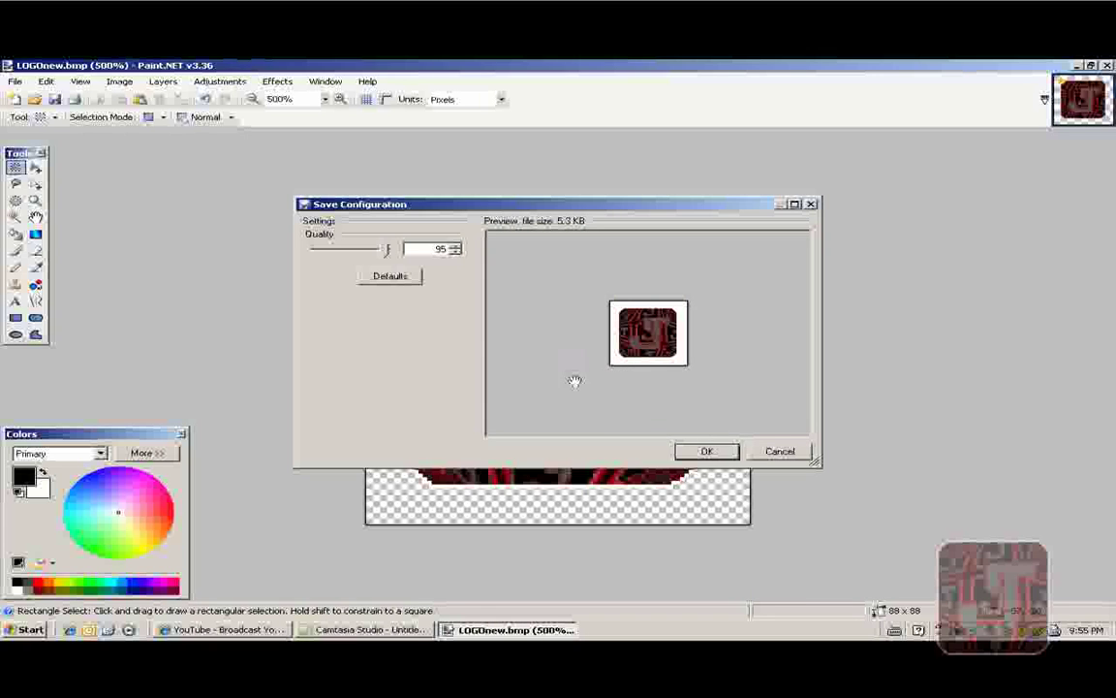
{"action": "left_click", "coordinate": [706, 451]}
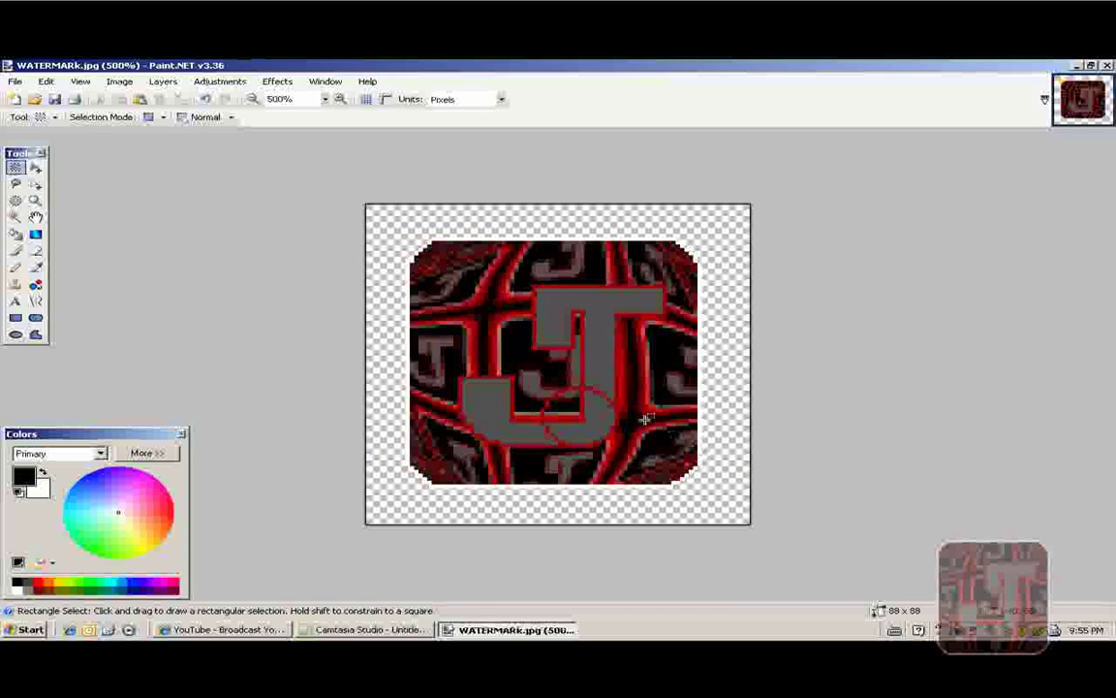
{"action": "left_click", "coordinate": [1108, 66]}
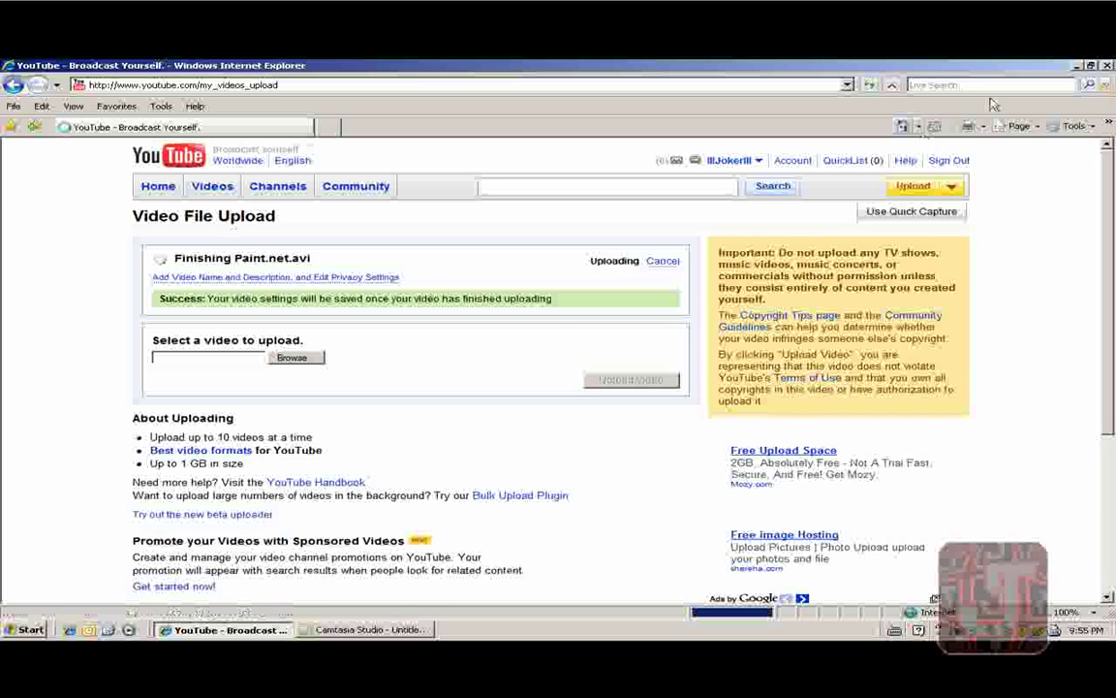
Minimize the browser and Camtasia, then open the Paintnet1 recording from the desktop.
{"action": "left_click", "coordinate": [1077, 66]}
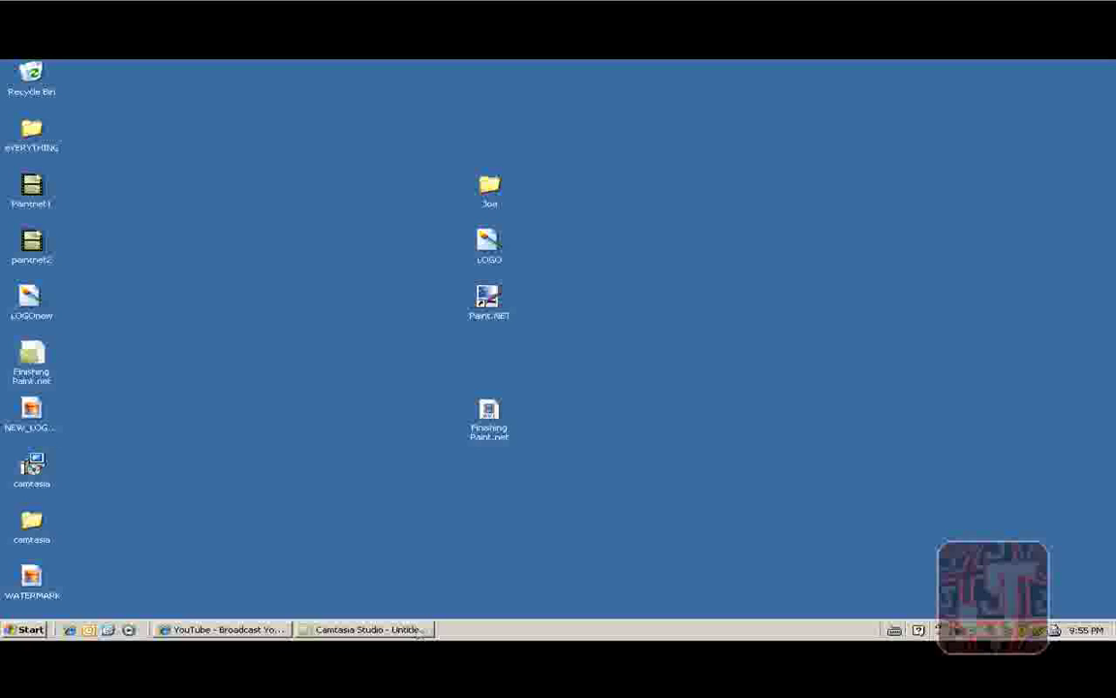
{"action": "left_click", "coordinate": [373, 630]}
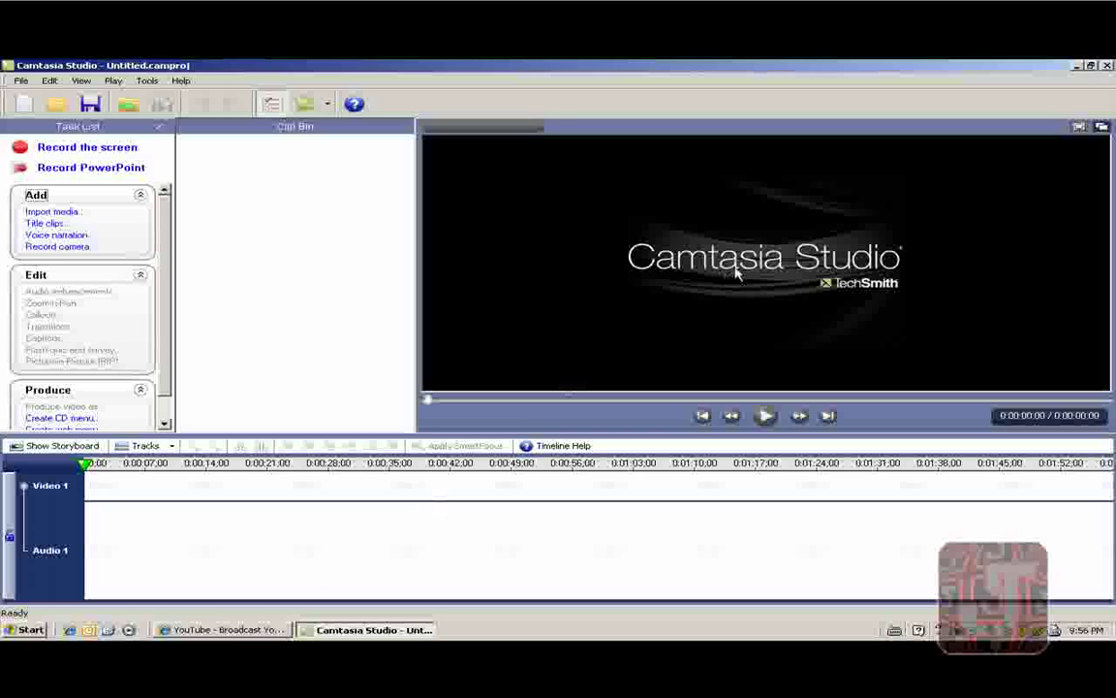
{"action": "left_click", "coordinate": [1078, 65]}
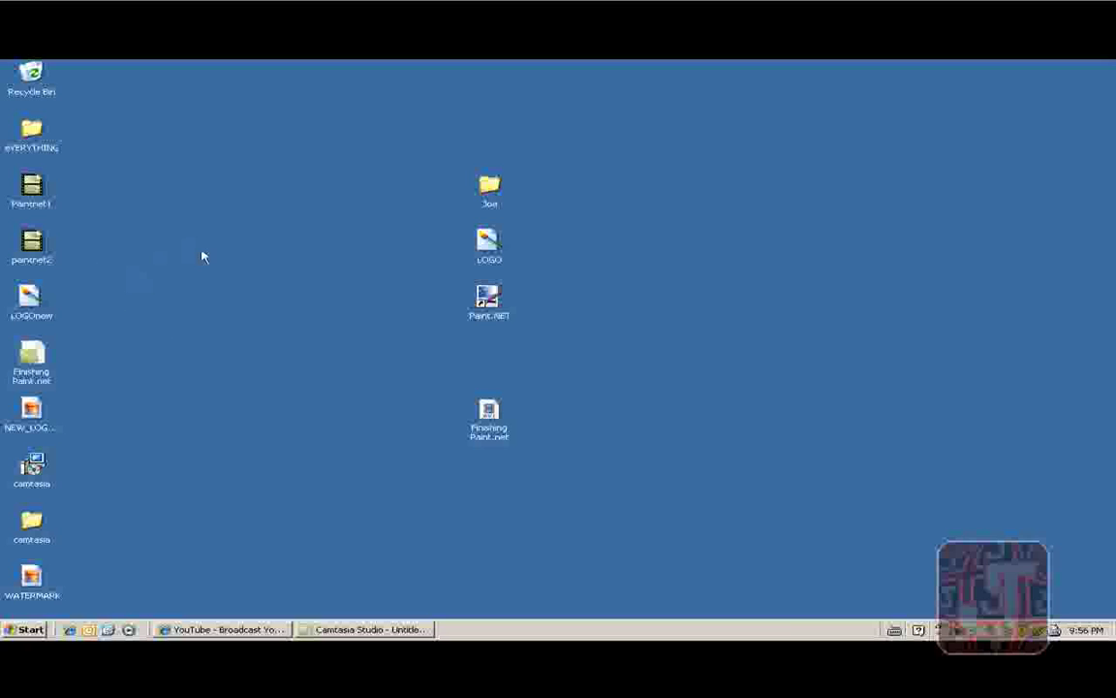
{"action": "double_click", "coordinate": [32, 194]}
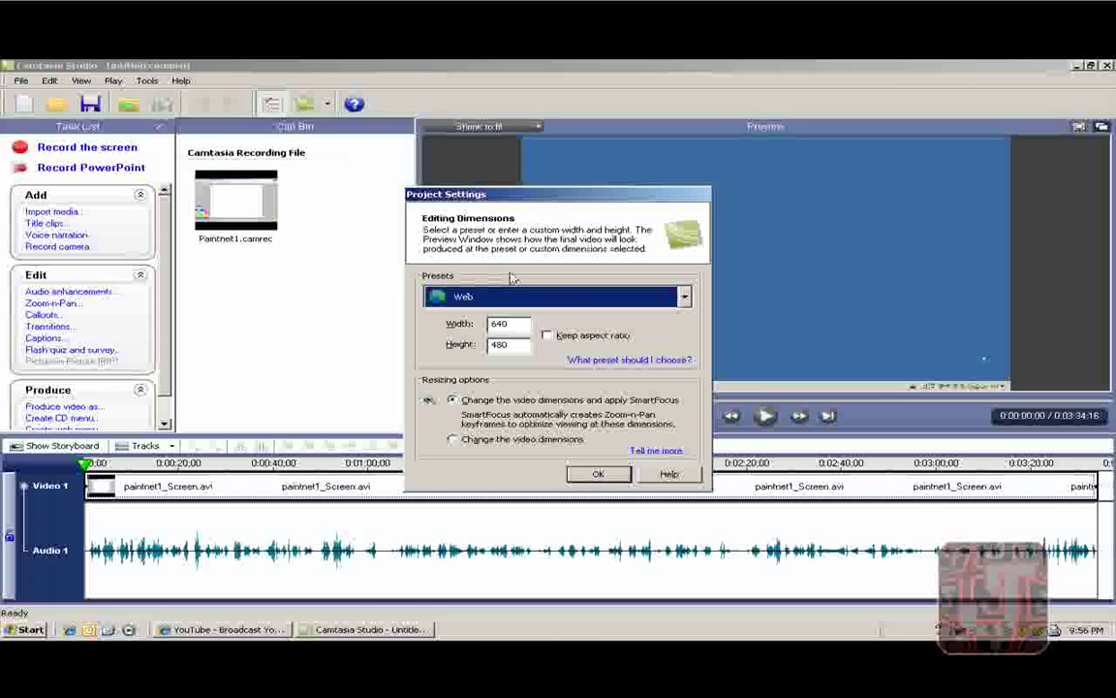
Accept Web 640×480 project settings, play and pause the preview, then rewind to the start.
{"action": "left_click", "coordinate": [597, 475]}
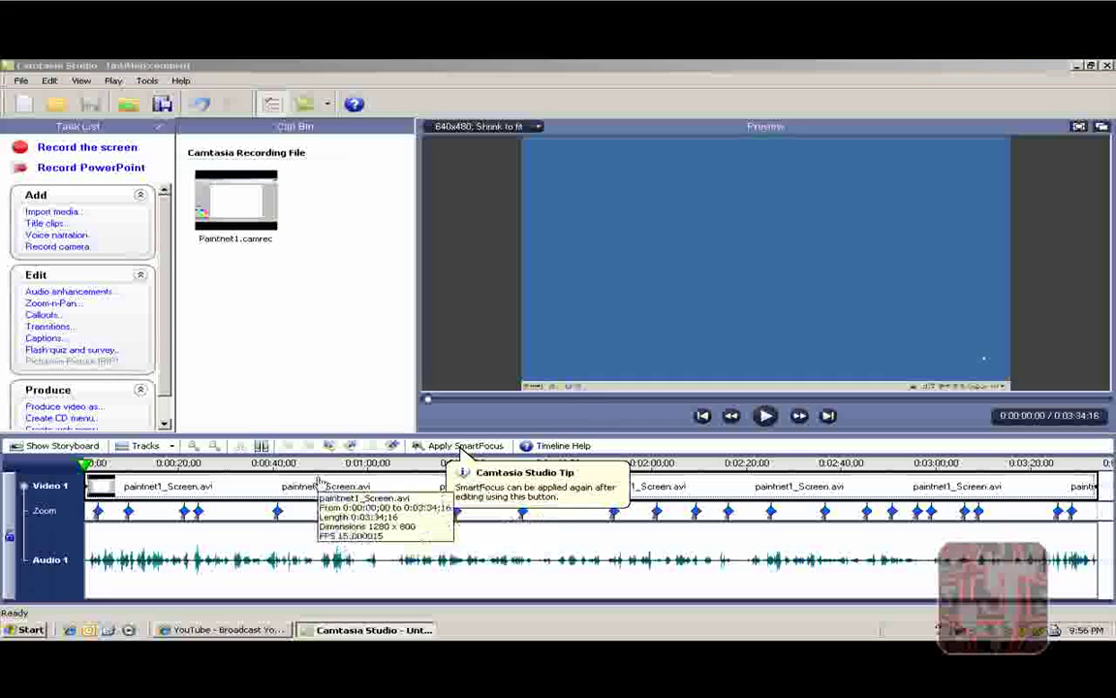
{"action": "left_click", "coordinate": [767, 421]}
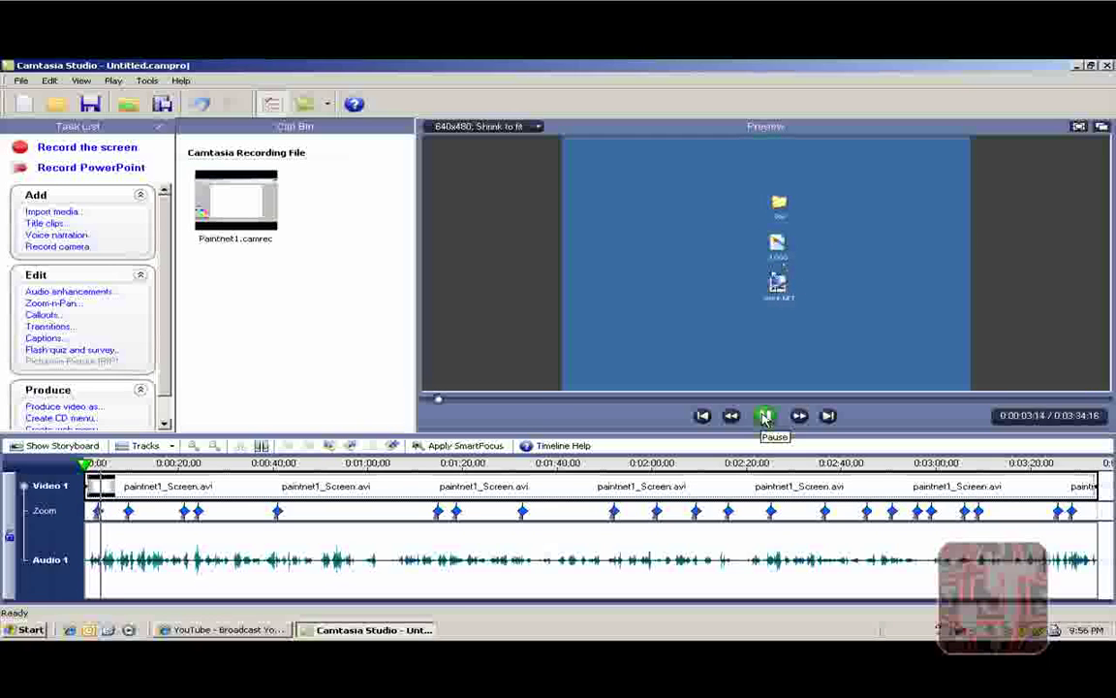
{"action": "left_click", "coordinate": [766, 417]}
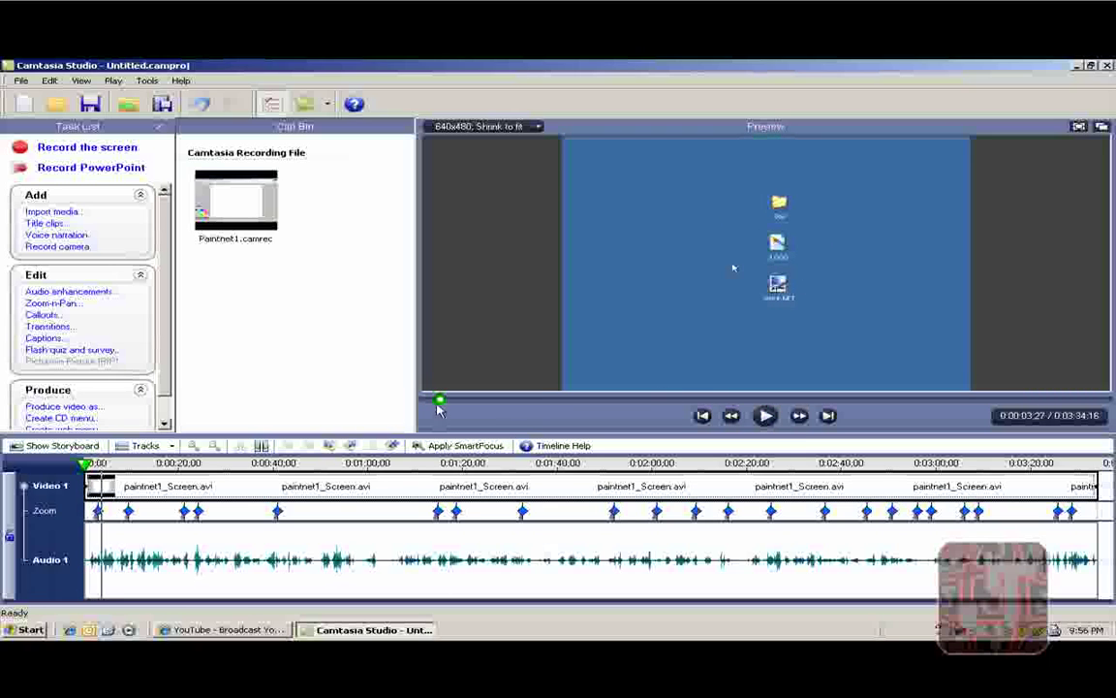
{"action": "left_click_drag", "start_coordinate": [439, 398], "coordinate": [389, 409]}
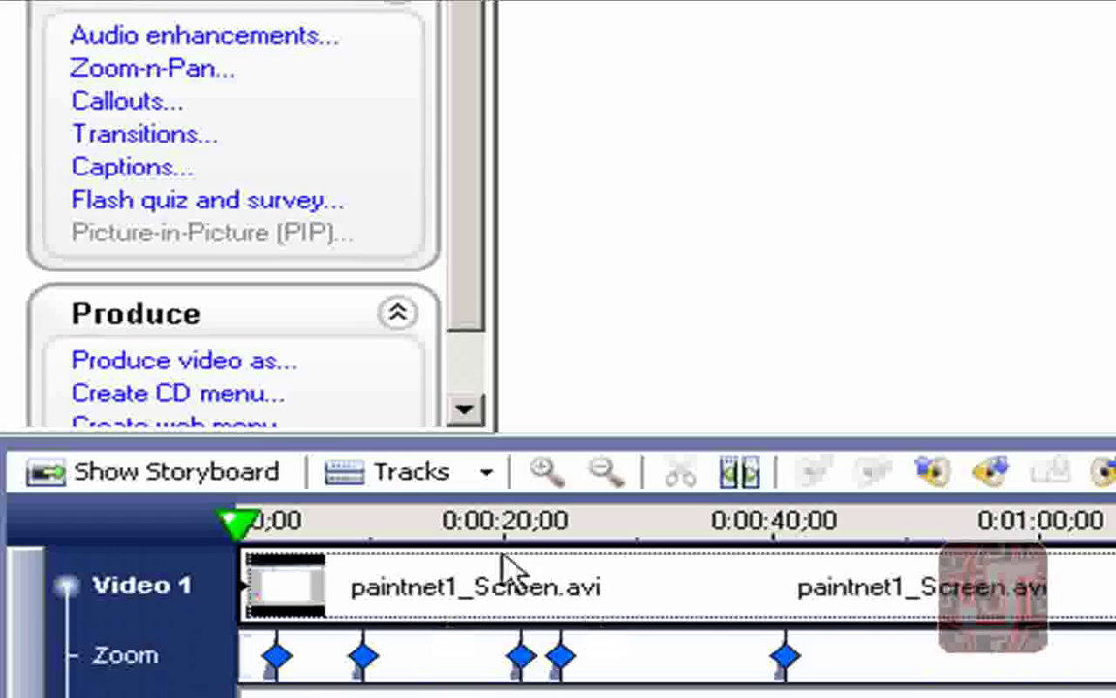
Start Produce video as with Custom production settings and choose AVI output.
{"action": "left_click", "coordinate": [229, 366]}
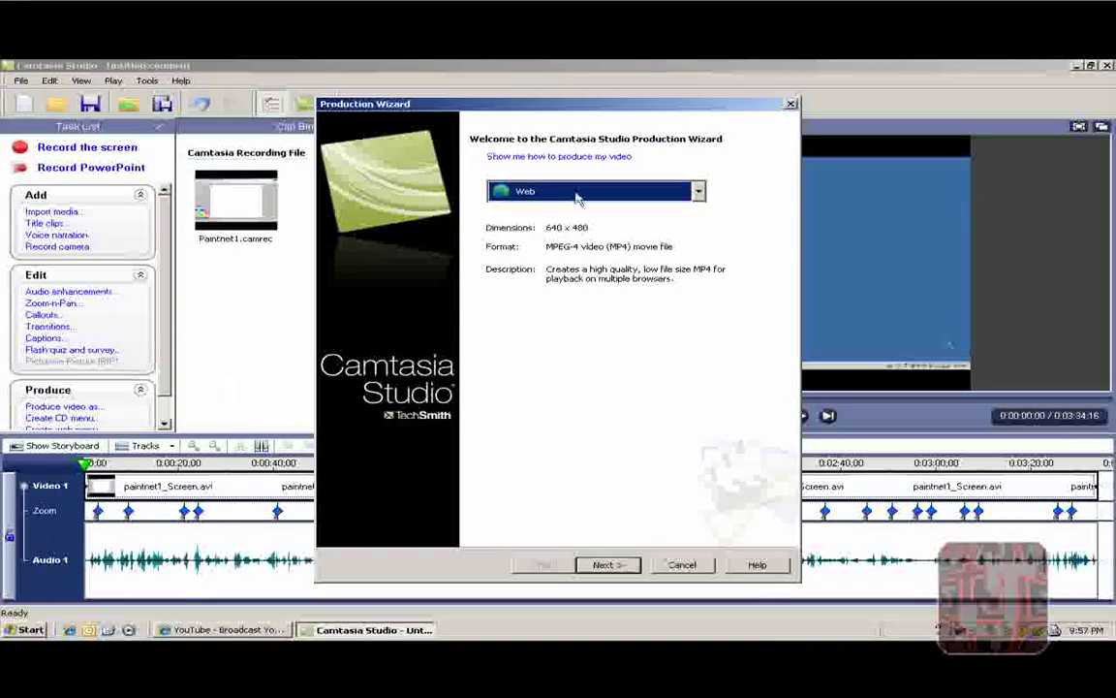
{"action": "left_click", "coordinate": [578, 194]}
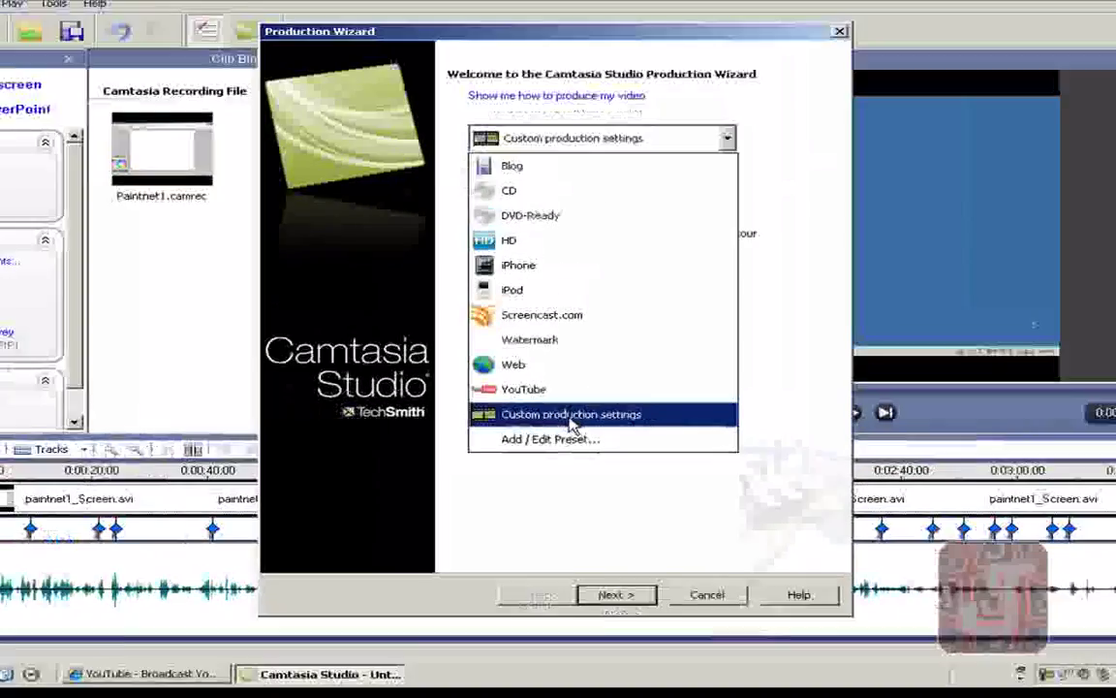
{"action": "left_click", "coordinate": [576, 412]}
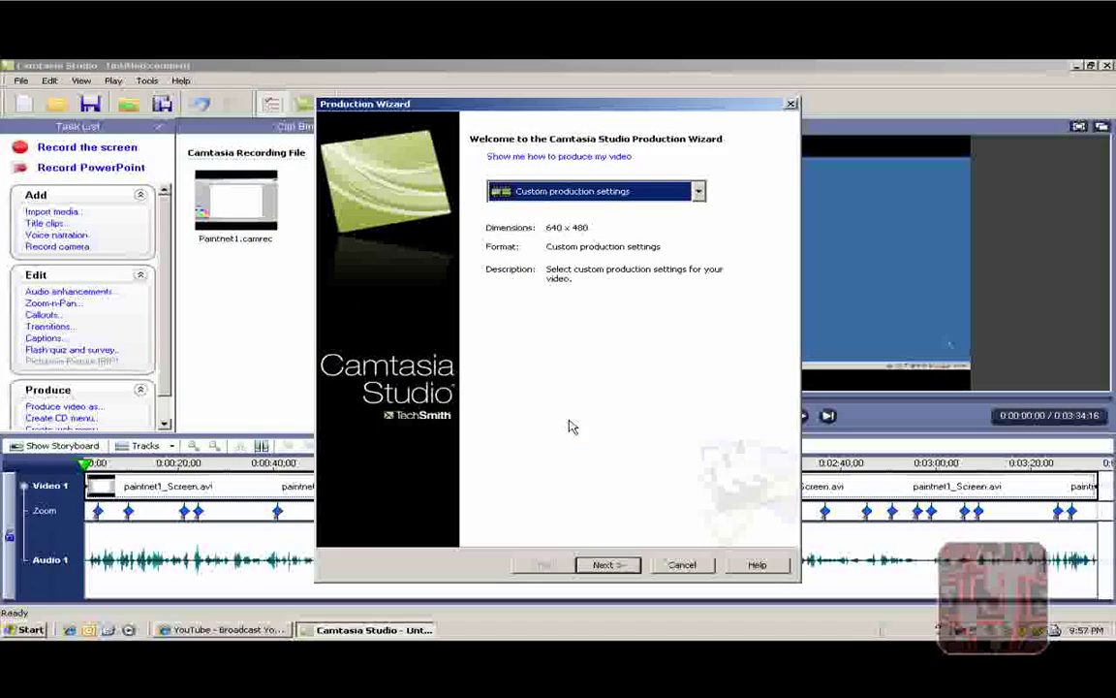
{"action": "left_click", "coordinate": [603, 564]}
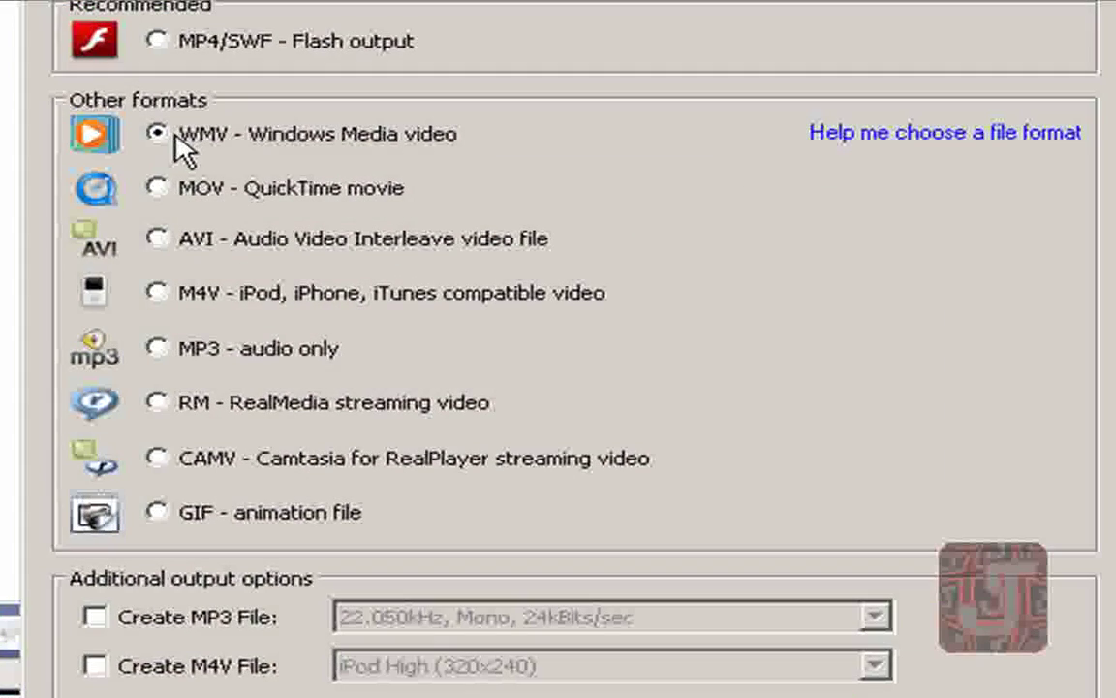
{"action": "left_click", "coordinate": [157, 238]}
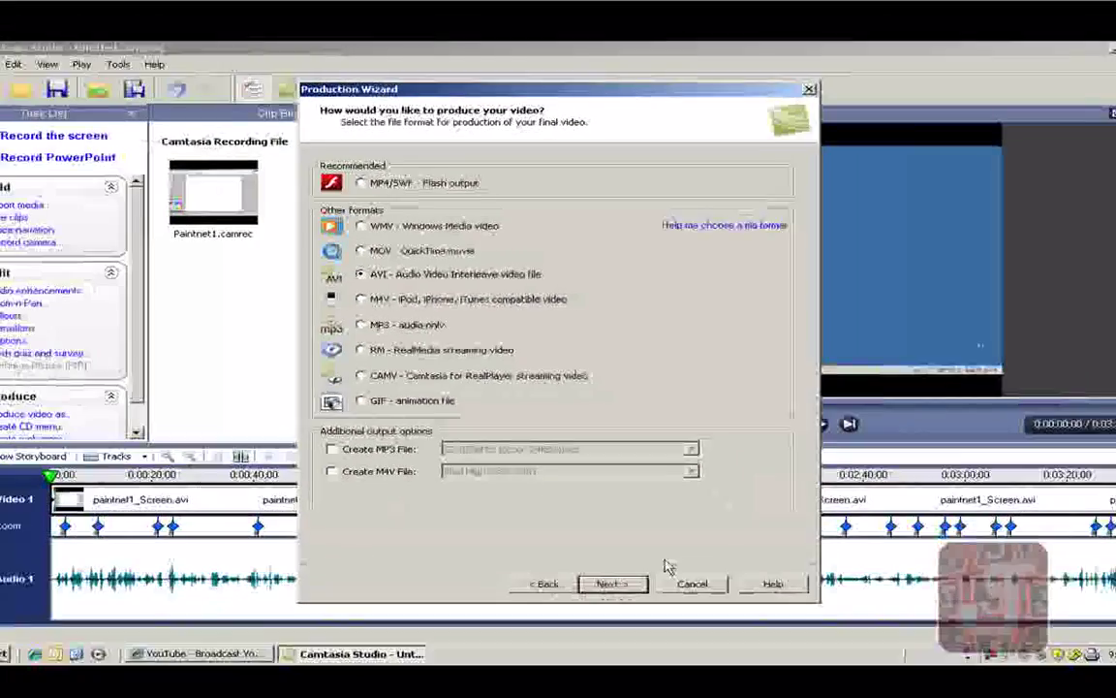
Advance to Video Options, keep Include watermark checked, and open the watermark Options.
{"action": "left_click", "coordinate": [626, 584]}
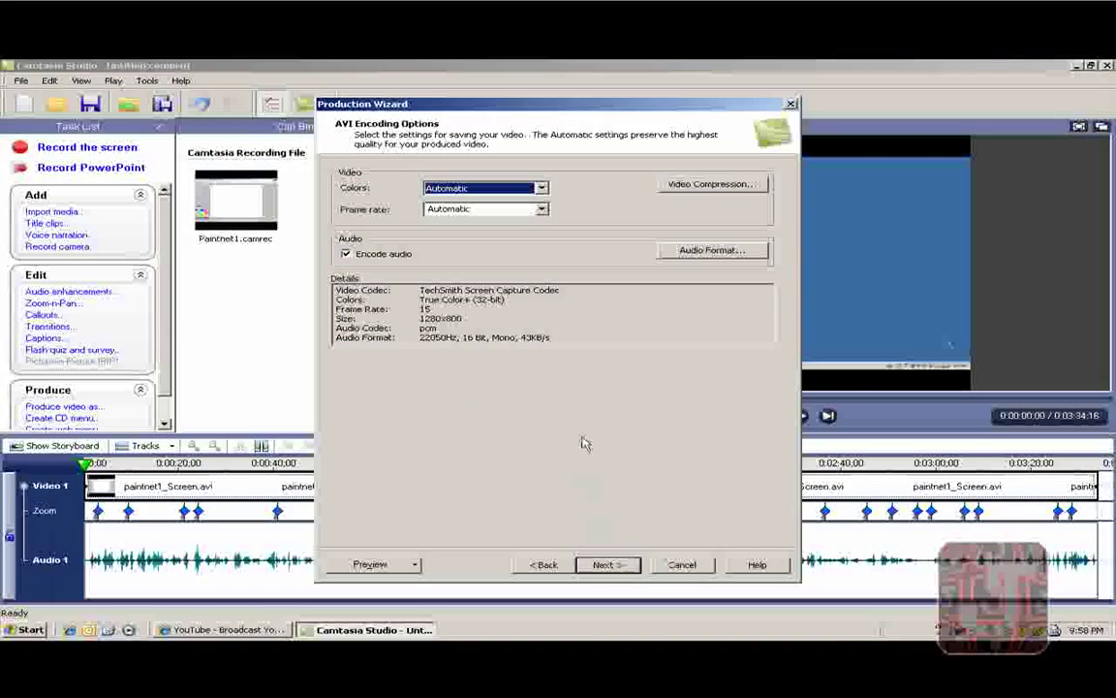
{"action": "left_click", "coordinate": [611, 566]}
{"action": "left_click", "coordinate": [613, 566]}
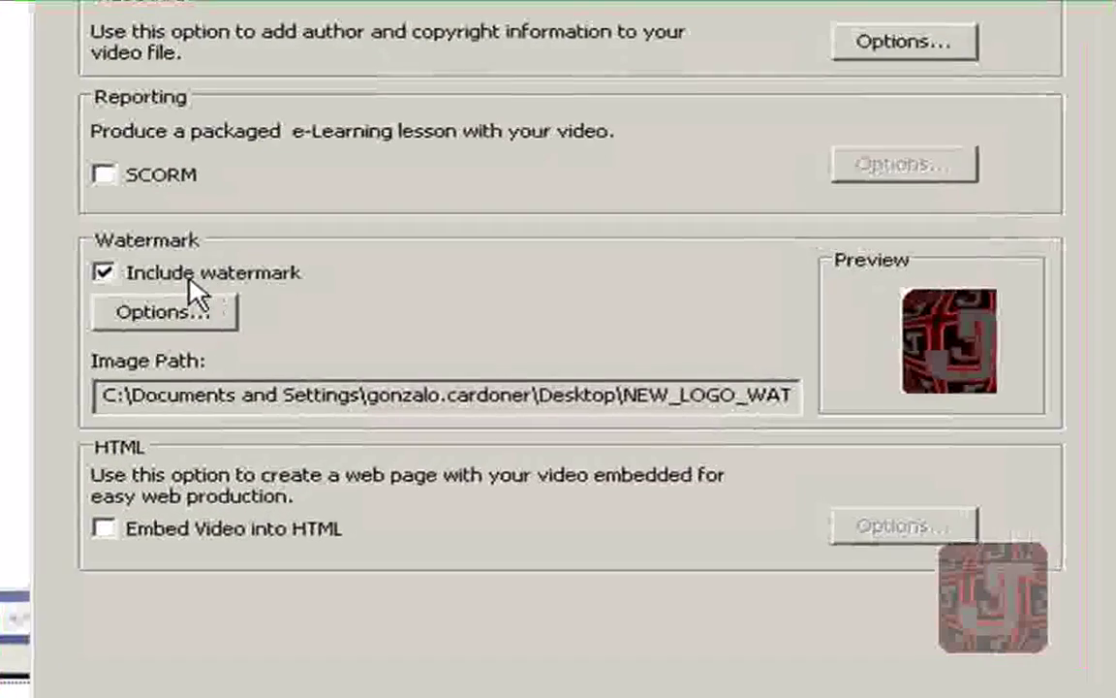
{"action": "left_click", "coordinate": [105, 273]}
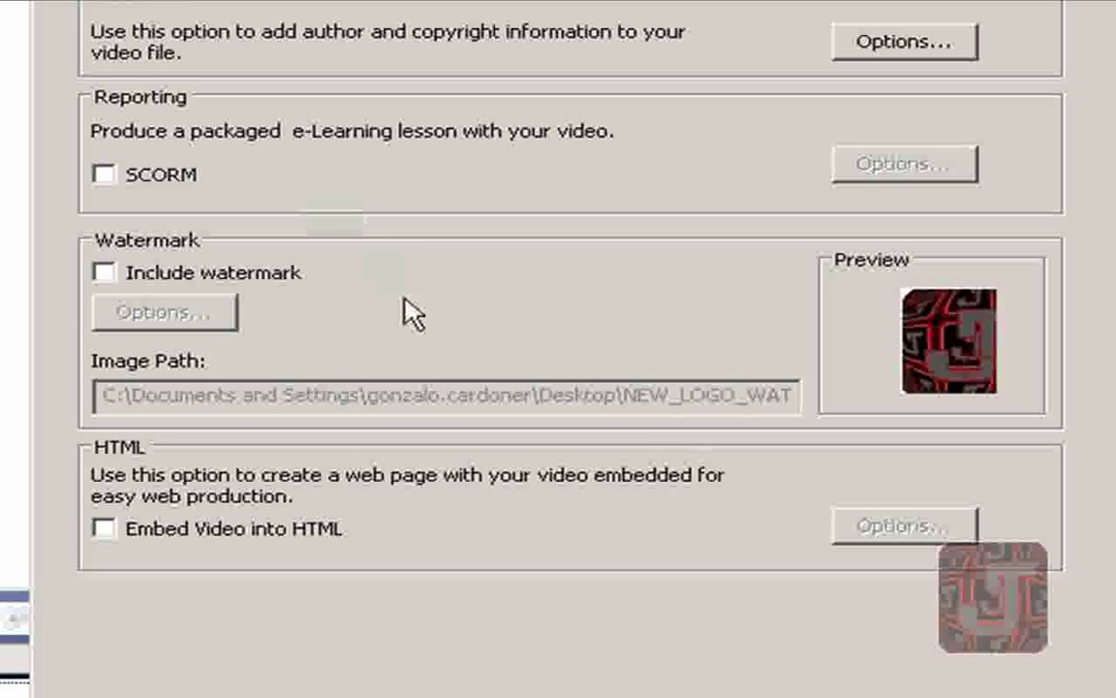
{"action": "left_click", "coordinate": [169, 278]}
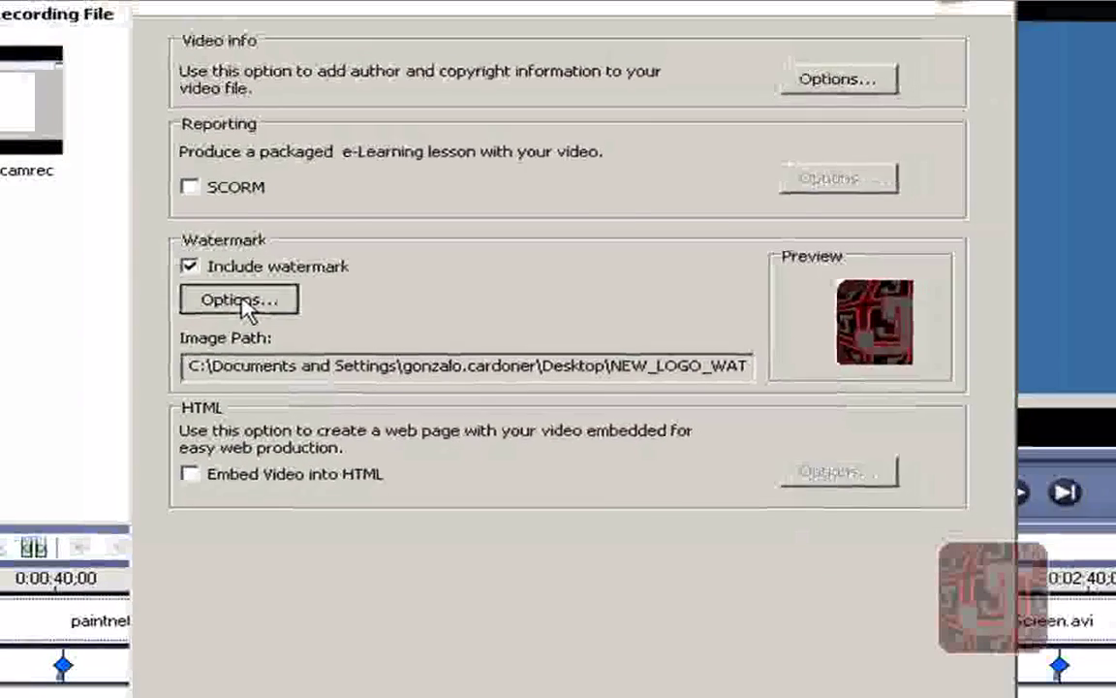
{"action": "left_click", "coordinate": [242, 302]}
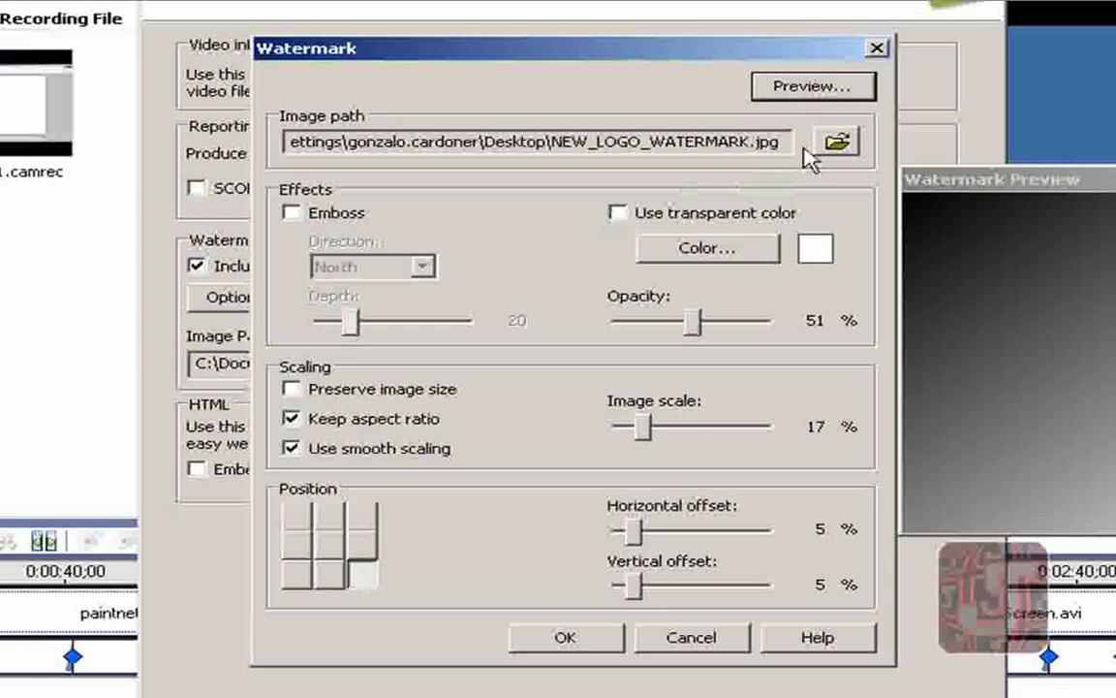
Try the WATERMARK image as the watermark and nudge the preview window.
{"action": "left_click", "coordinate": [837, 143]}
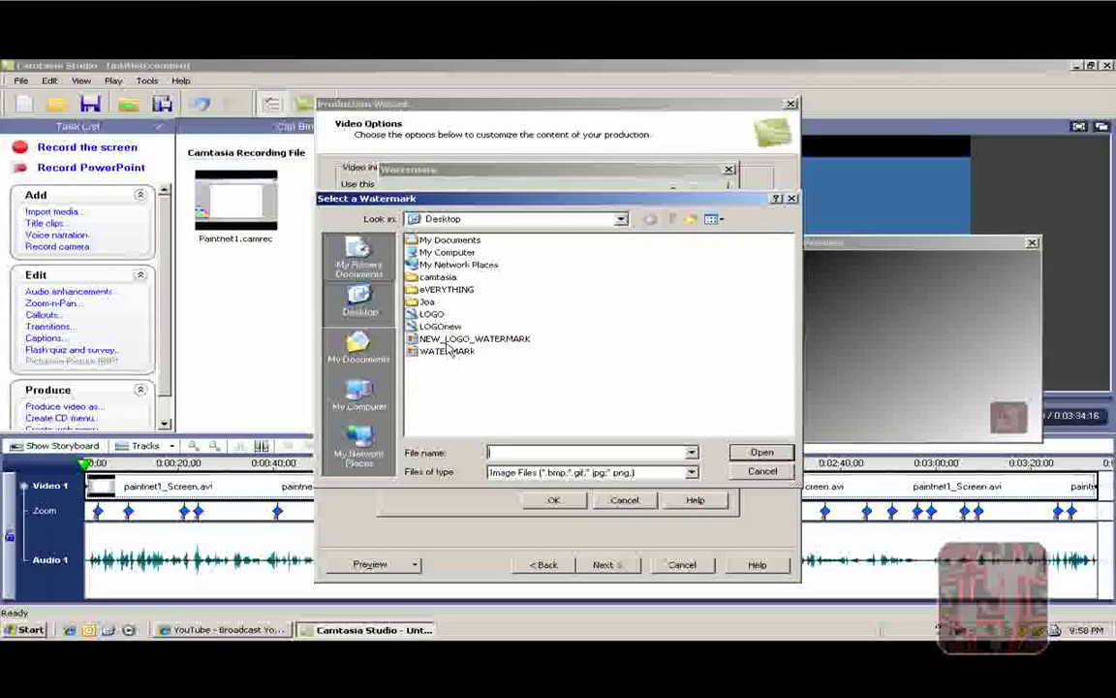
{"action": "double_click", "coordinate": [459, 354]}
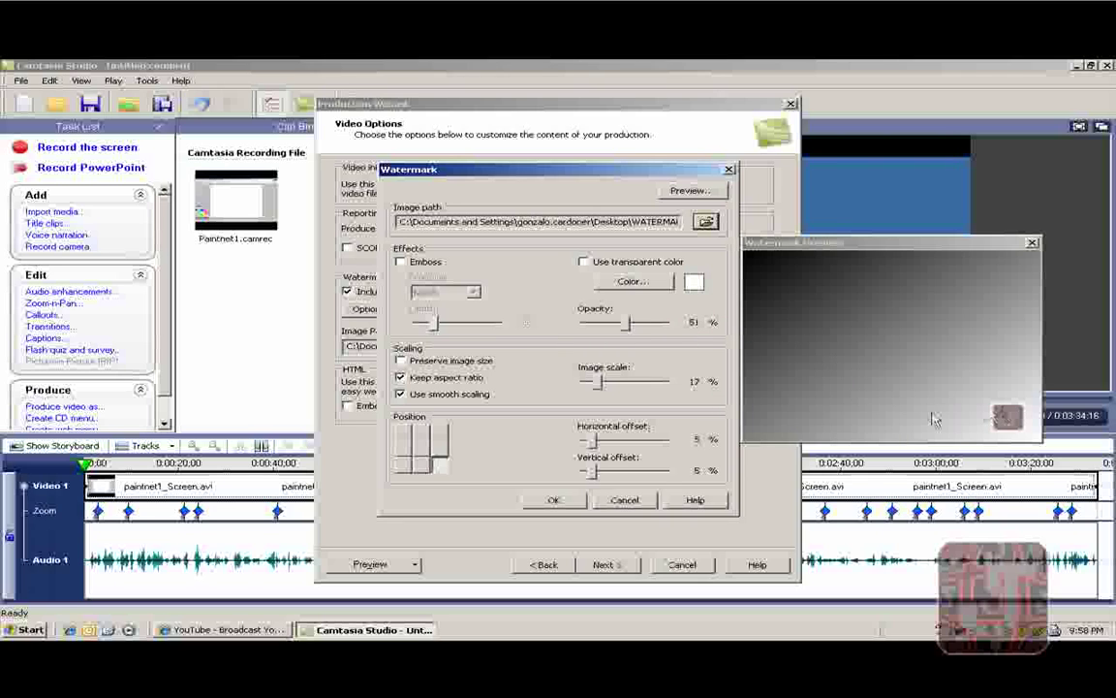
{"action": "left_click", "coordinate": [896, 248]}
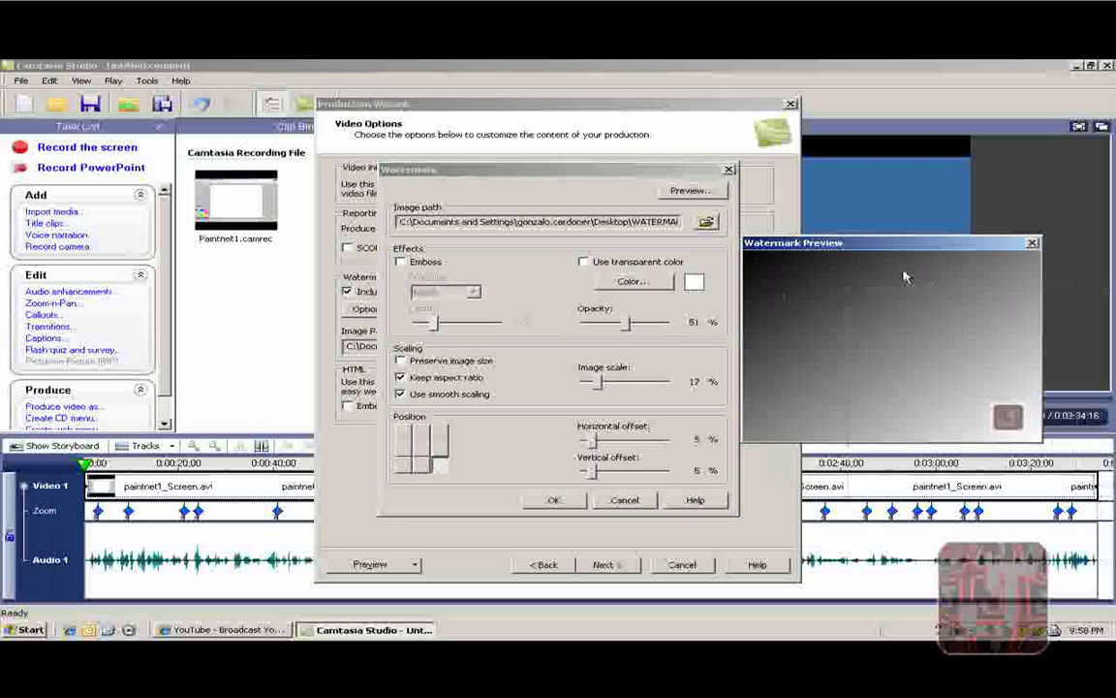
{"action": "mouse_move", "coordinate": [896, 249]}
{"action": "left_mouse_down"}
{"action": "mouse_move", "coordinate": [896, 280]}
{"action": "mouse_move", "coordinate": [890, 264]}
{"action": "left_mouse_up"}
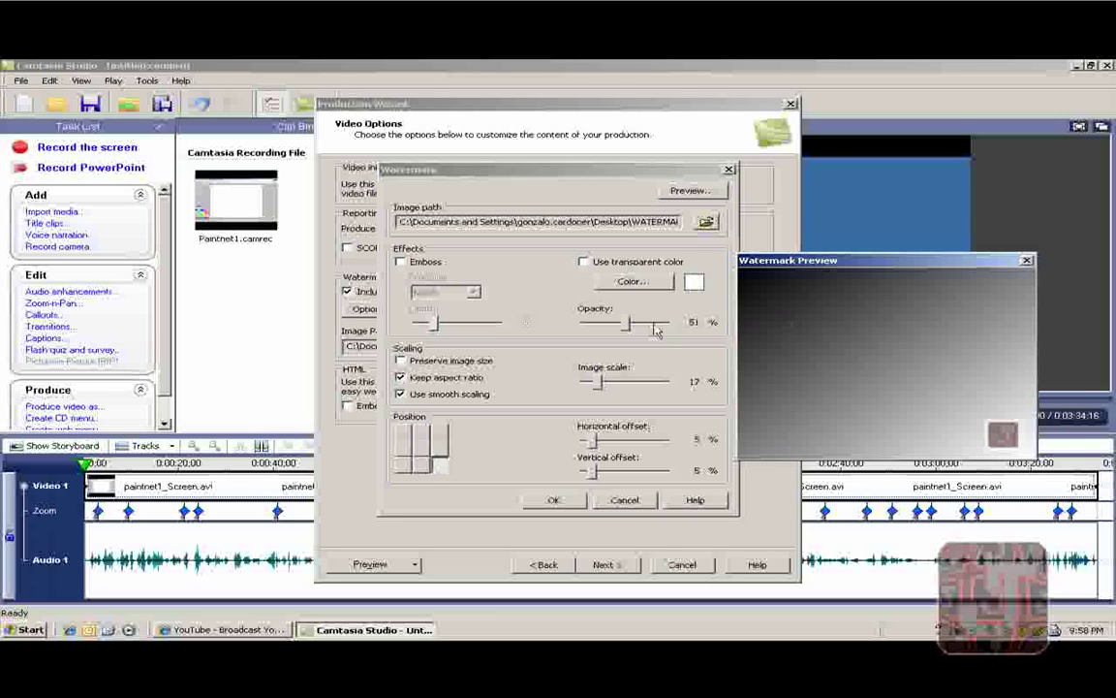
Enlarge the image scale, enable transparent colour, and switch the image to NEW_LOGO_WATERMARK.
{"action": "left_click", "coordinate": [601, 384]}
{"action": "left_click_drag", "start_coordinate": [601, 383], "coordinate": [654, 384]}
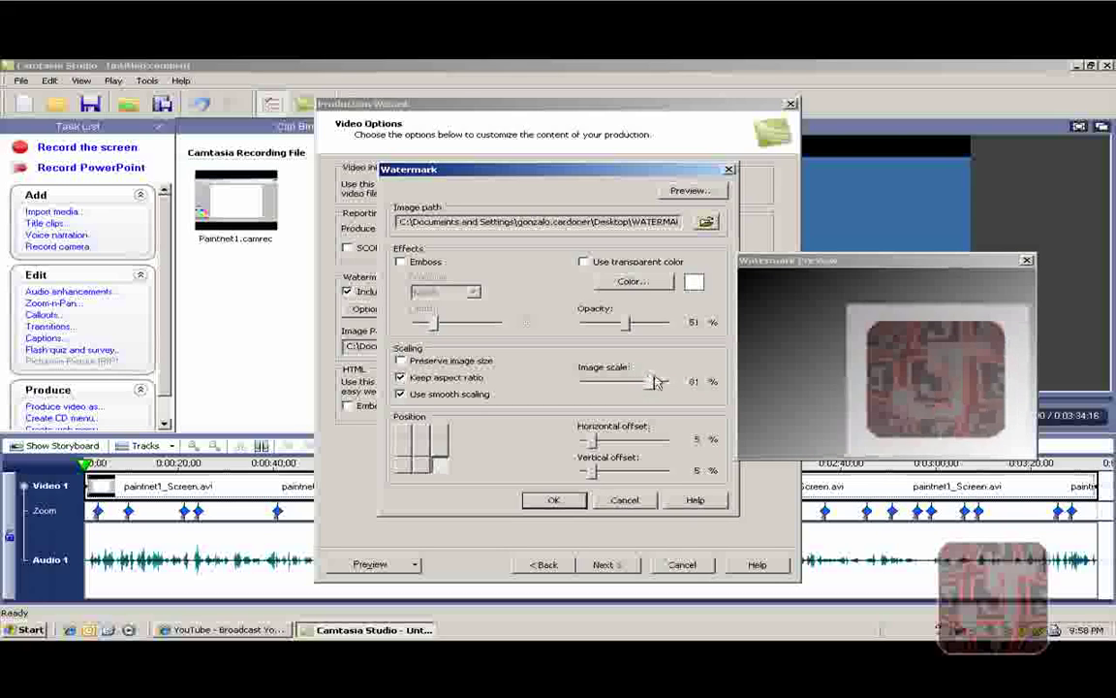
{"action": "left_click", "coordinate": [584, 263]}
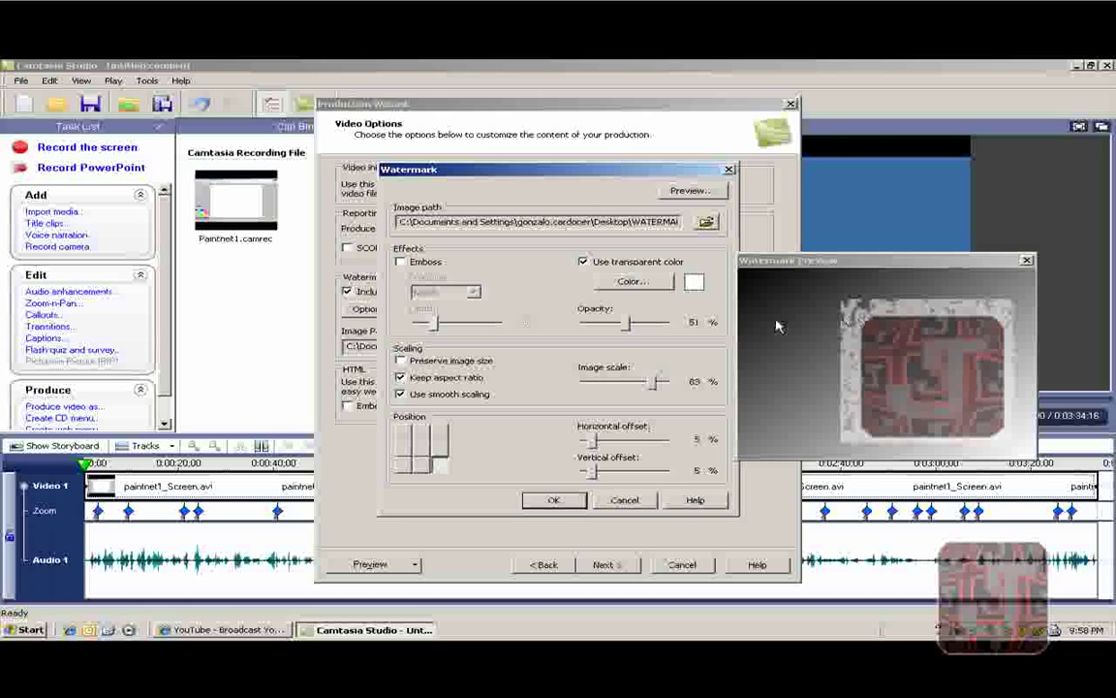
{"action": "left_click", "coordinate": [706, 223]}
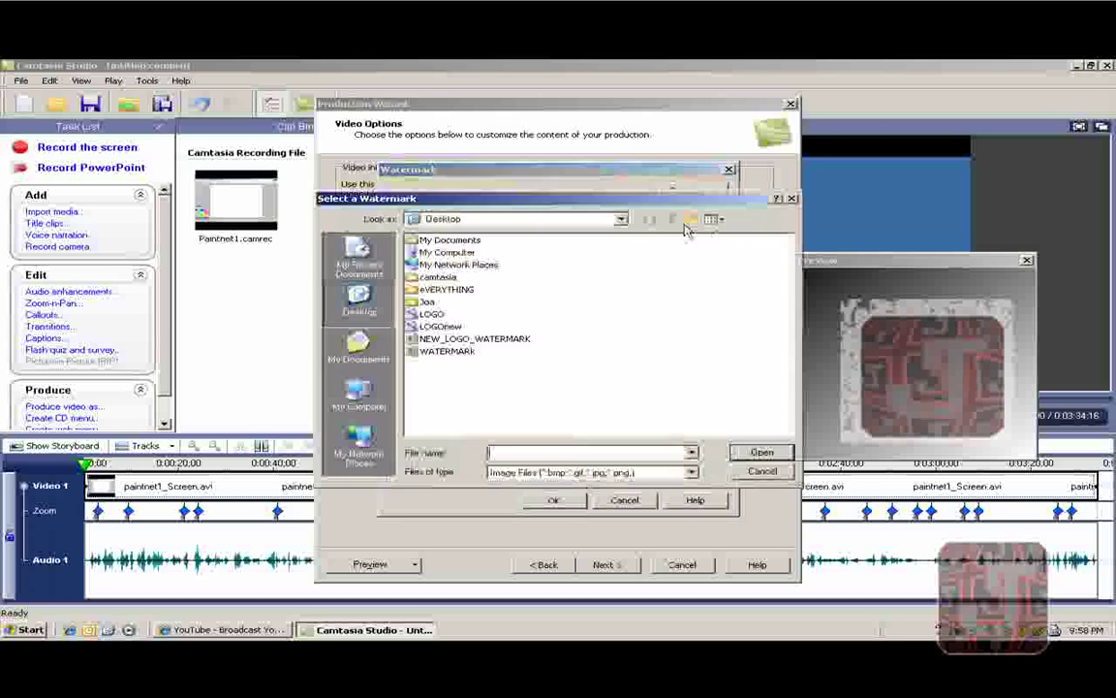
{"action": "double_click", "coordinate": [469, 340]}
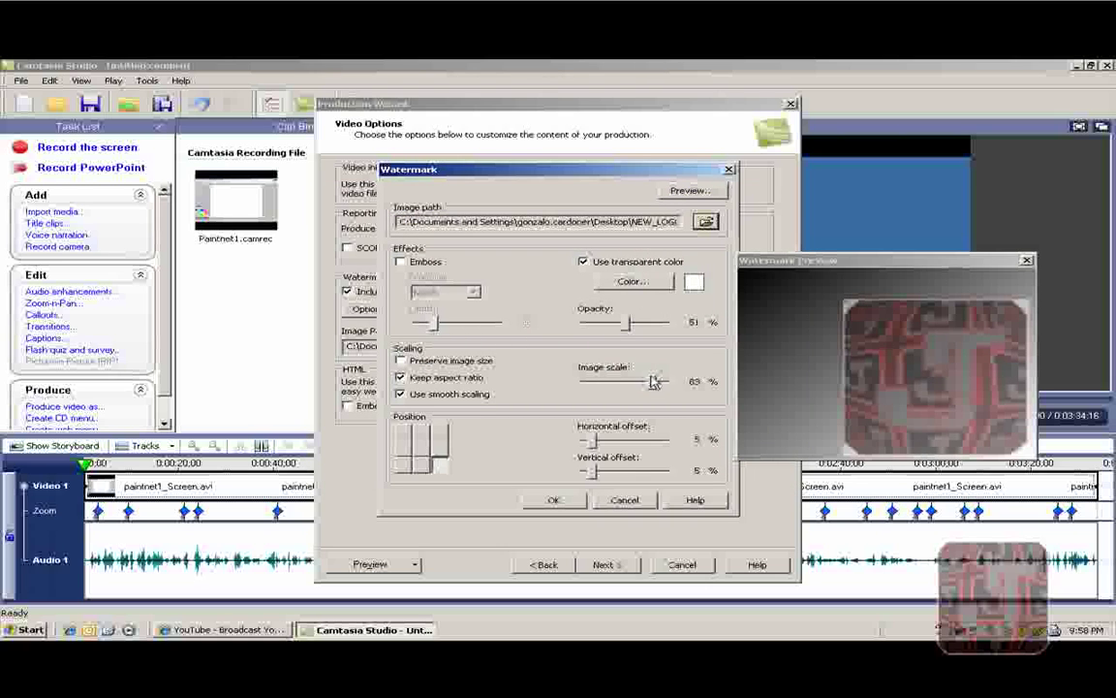
Shrink the watermark to 18% scale, try each position, and confirm it bottom-right.
{"action": "left_click_drag", "start_coordinate": [653, 383], "coordinate": [600, 382]}
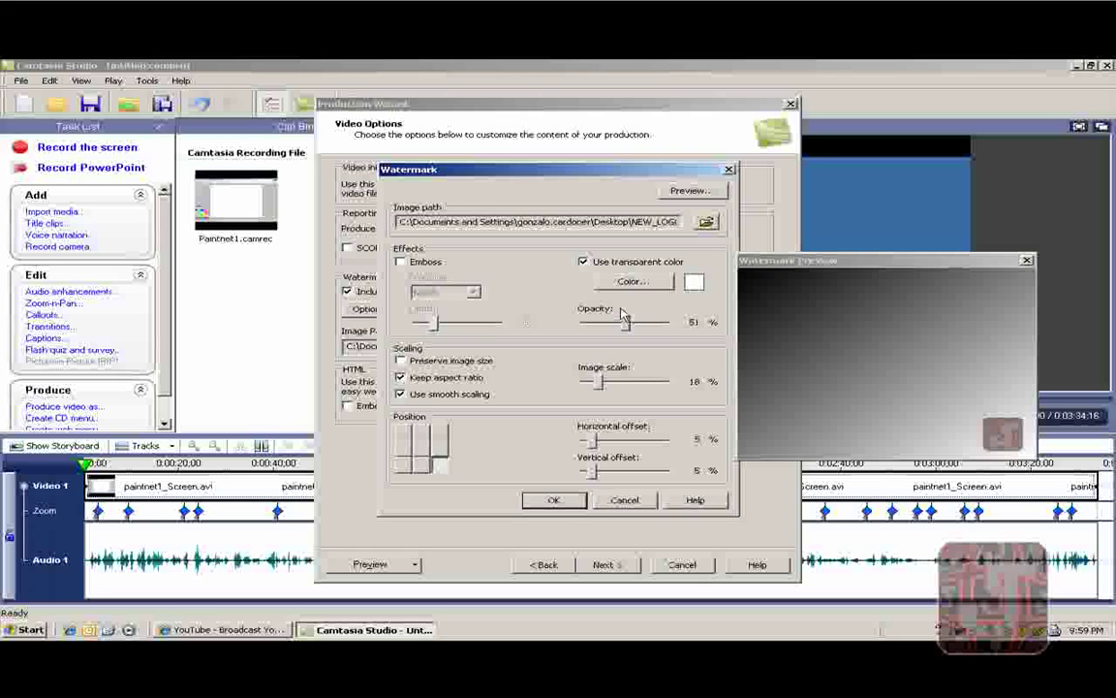
{"action": "mouse_move", "coordinate": [629, 326]}
{"action": "left_mouse_down"}
{"action": "mouse_move", "coordinate": [694, 329]}
{"action": "mouse_move", "coordinate": [575, 330]}
{"action": "mouse_move", "coordinate": [629, 337]}
{"action": "left_mouse_up"}
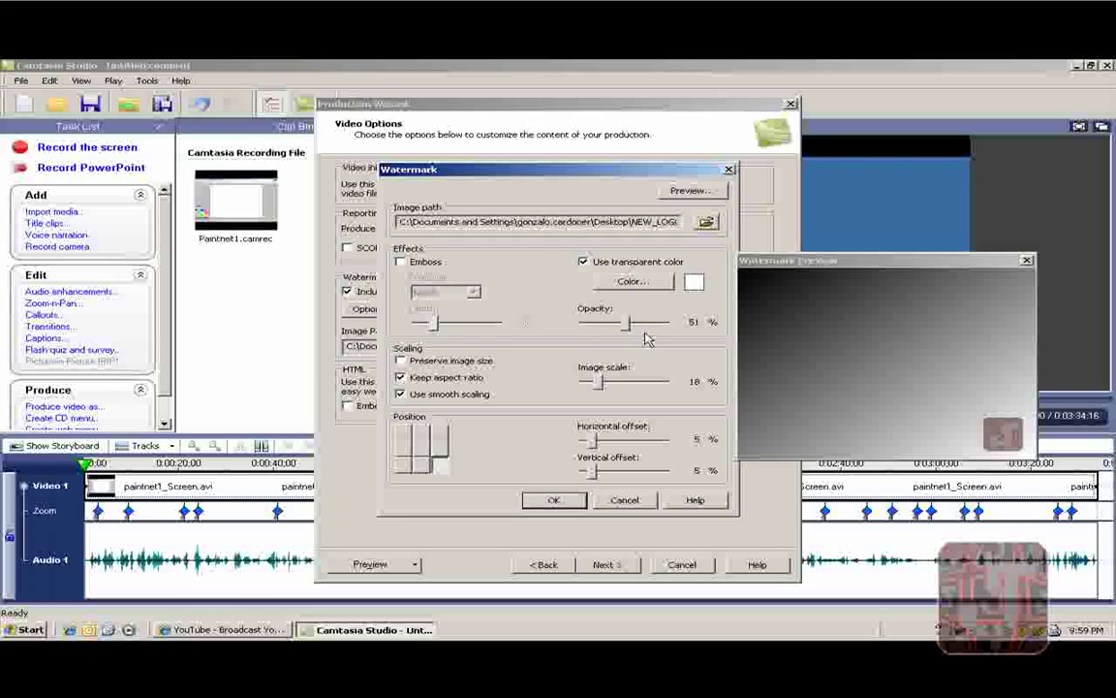
{"action": "left_click", "coordinate": [437, 447]}
{"action": "left_click", "coordinate": [436, 432]}
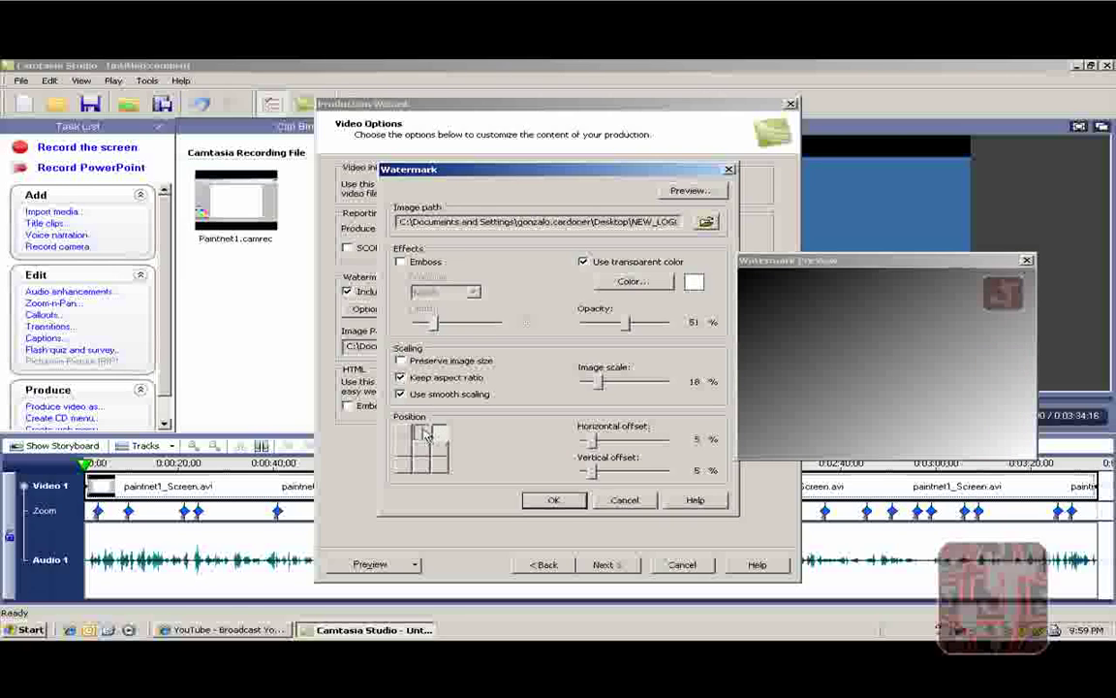
{"action": "left_click", "coordinate": [426, 435]}
{"action": "left_click", "coordinate": [411, 437]}
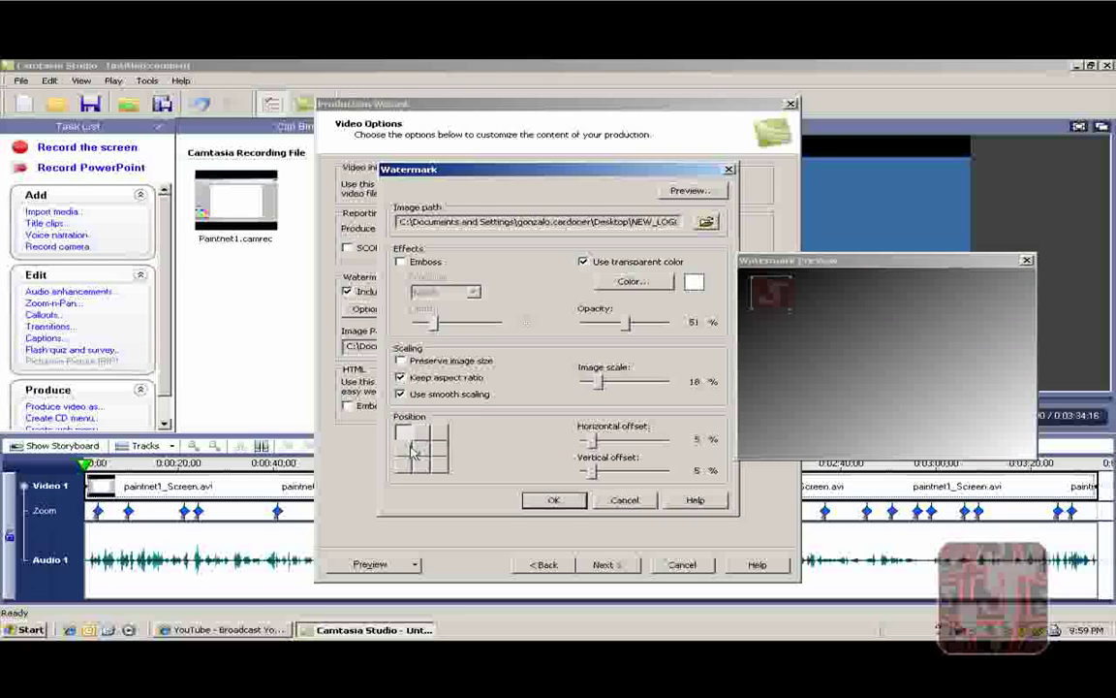
{"action": "left_click", "coordinate": [407, 450]}
{"action": "left_click", "coordinate": [407, 465]}
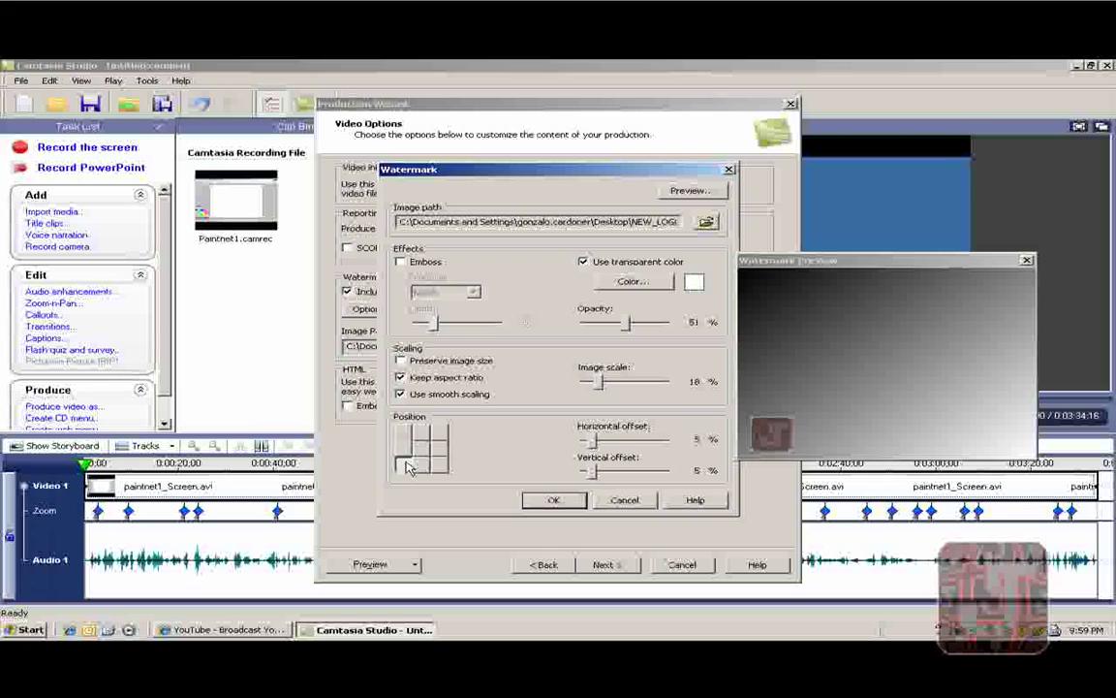
{"action": "left_click", "coordinate": [423, 467]}
{"action": "left_click", "coordinate": [439, 469]}
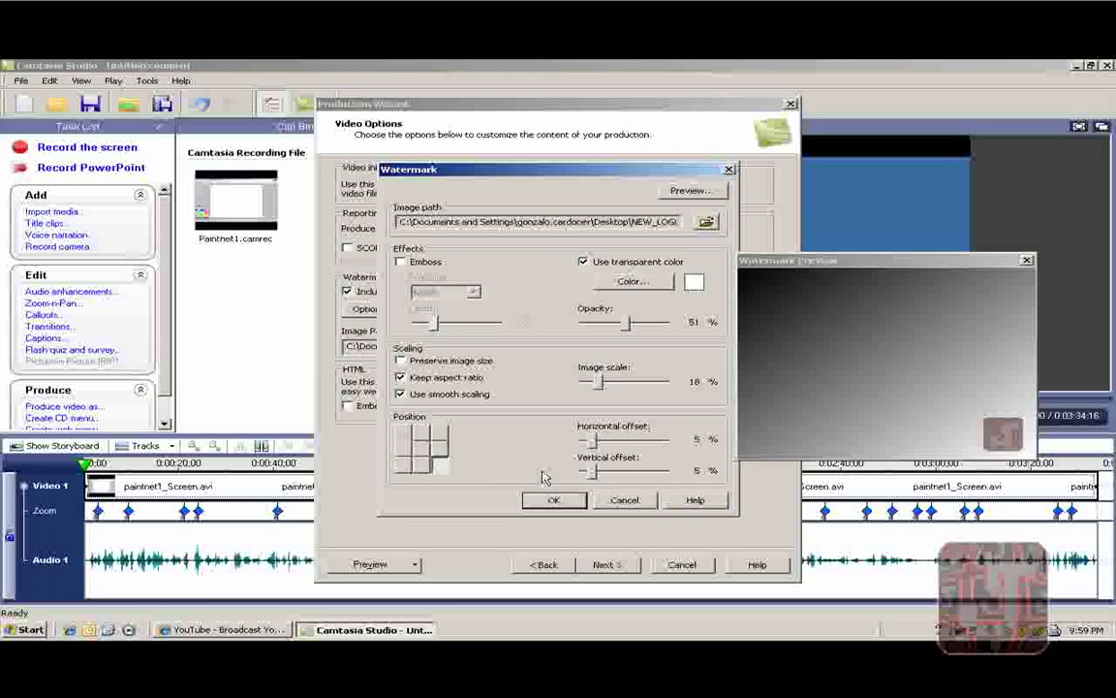
{"action": "left_click", "coordinate": [543, 502]}
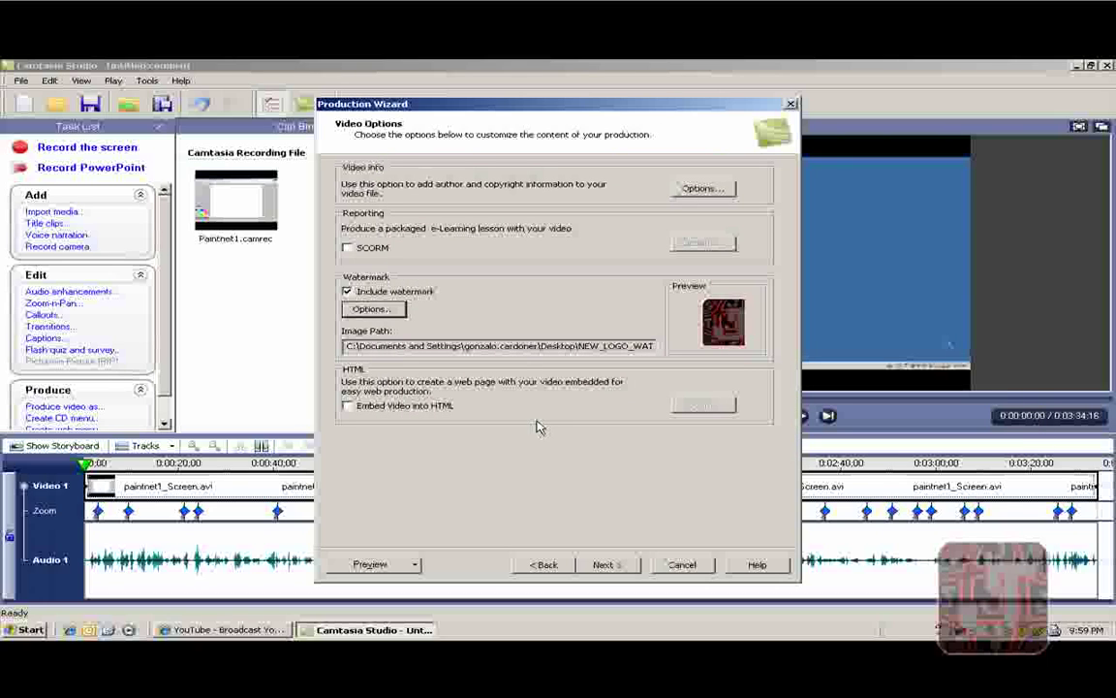
Name the production 'Watermark Test', save it to the Desktop, and start rendering the AVI.
{"action": "left_click", "coordinate": [601, 564]}
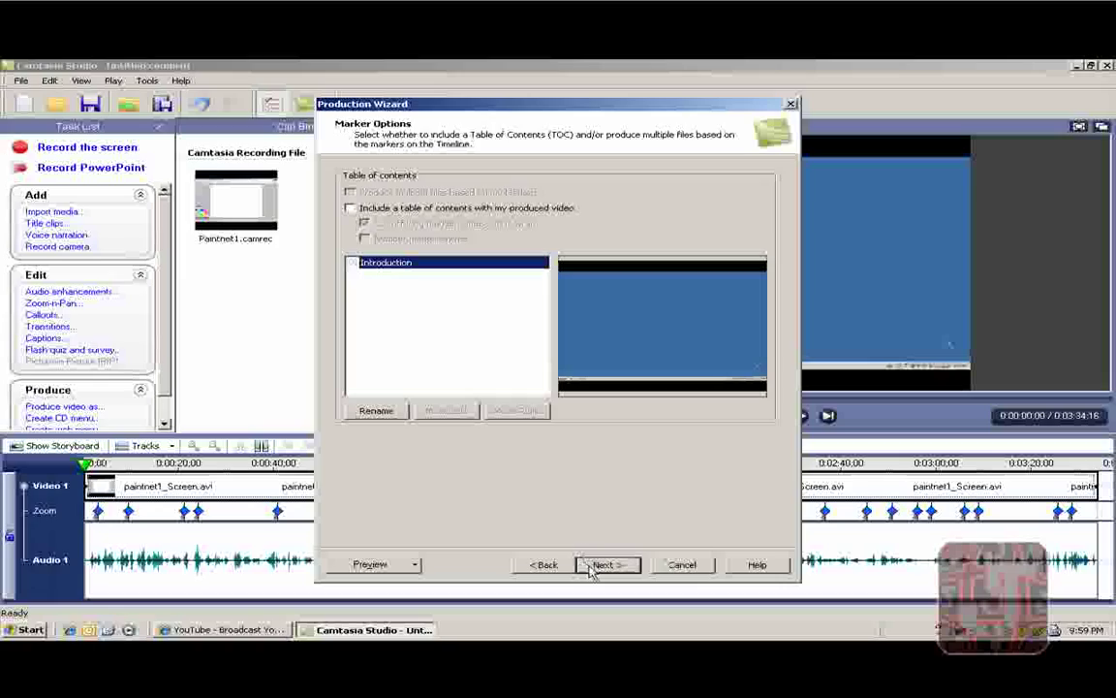
{"action": "left_click", "coordinate": [599, 565]}
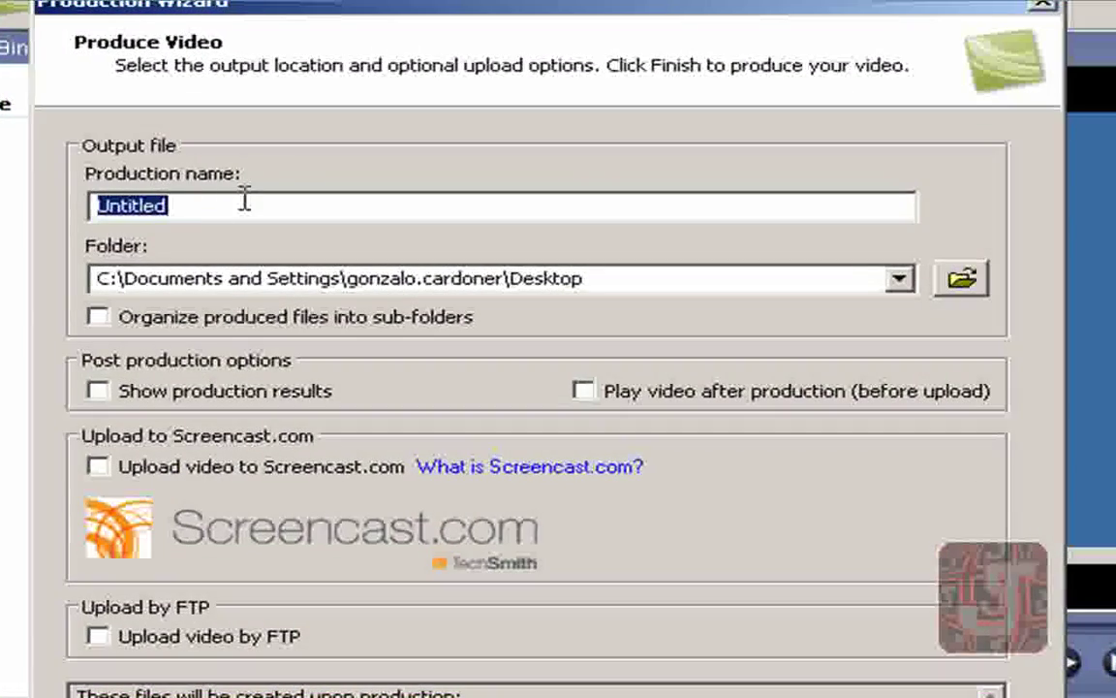
{"action": "type", "text": "Water"}
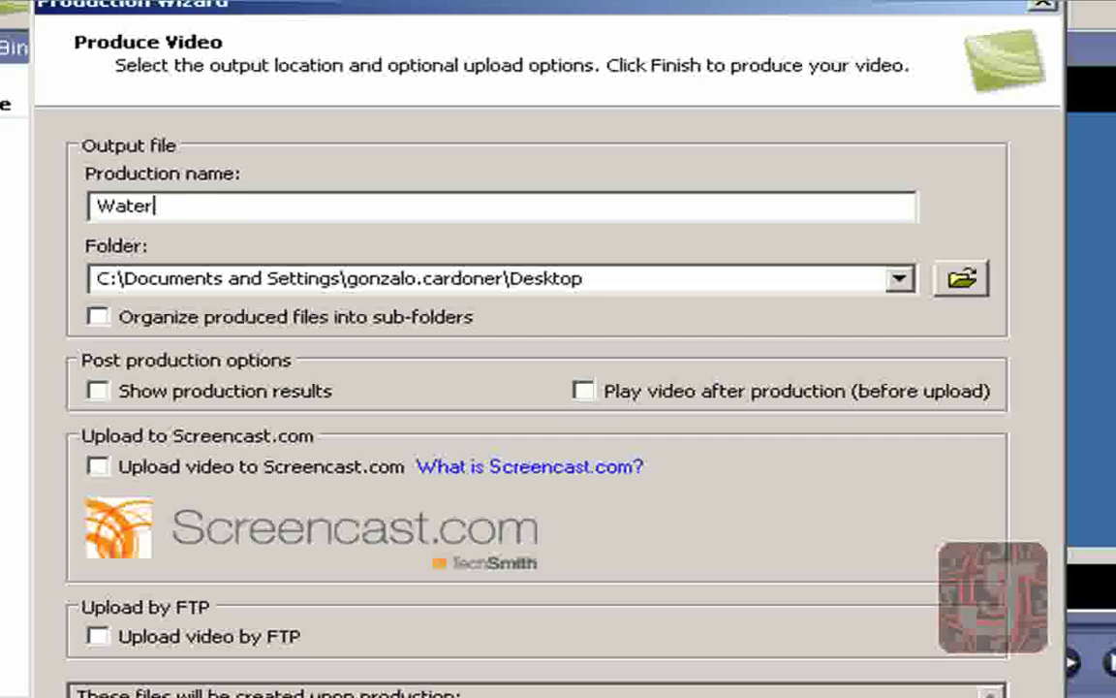
{"action": "type", "text": "mark Test"}
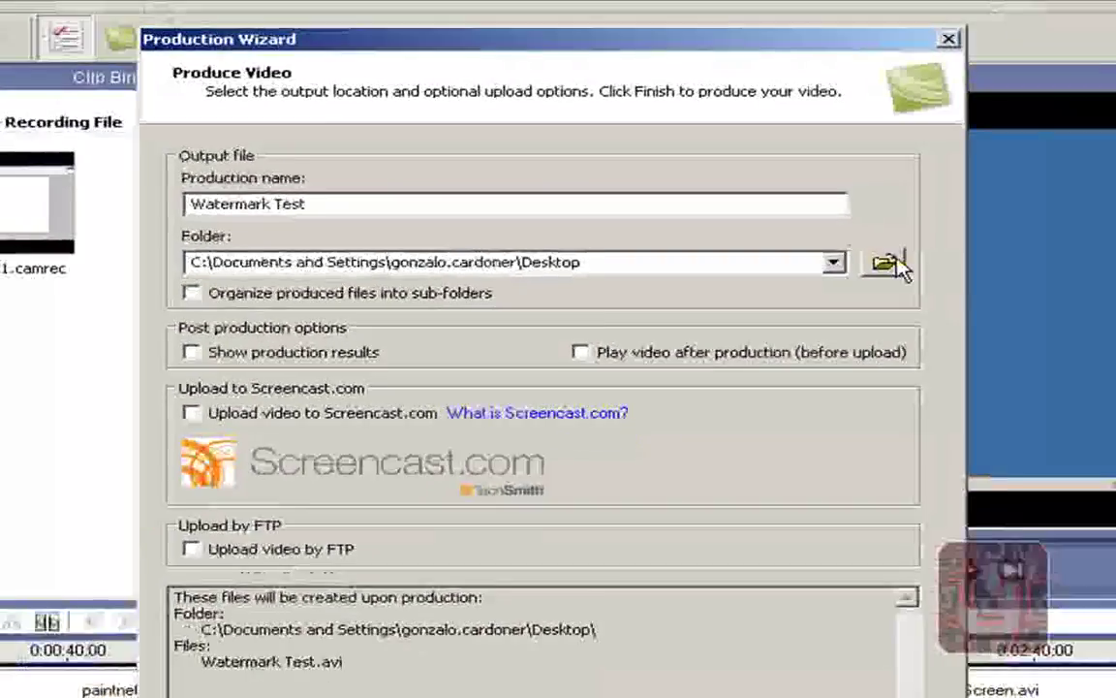
{"action": "left_click", "coordinate": [962, 279]}
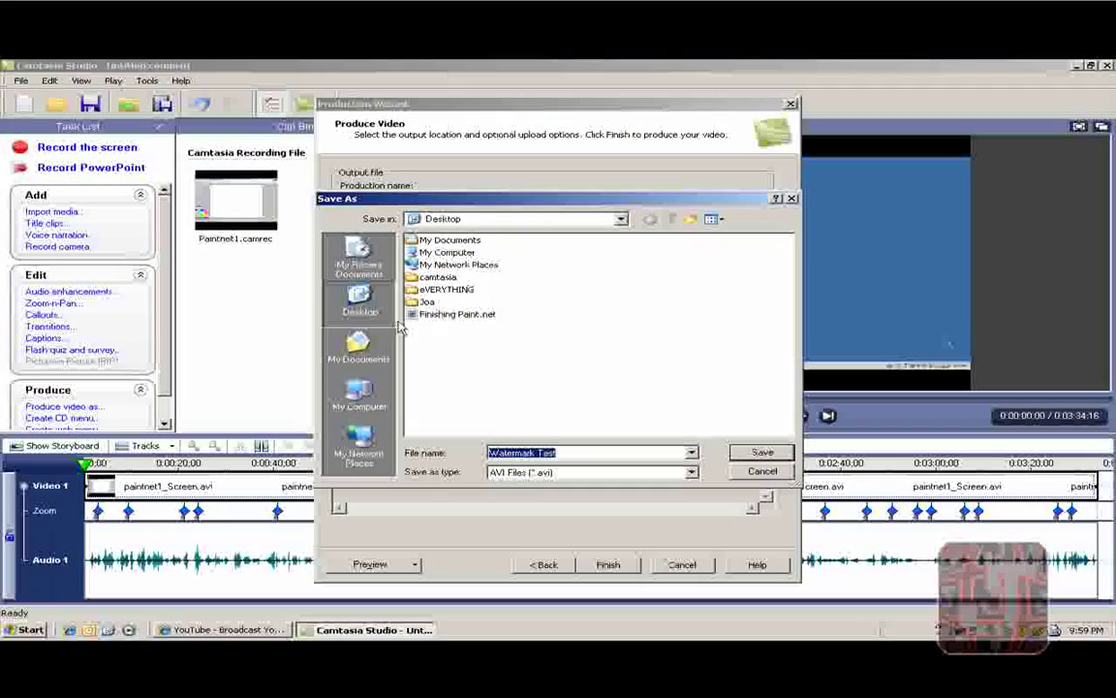
{"action": "left_click", "coordinate": [757, 452]}
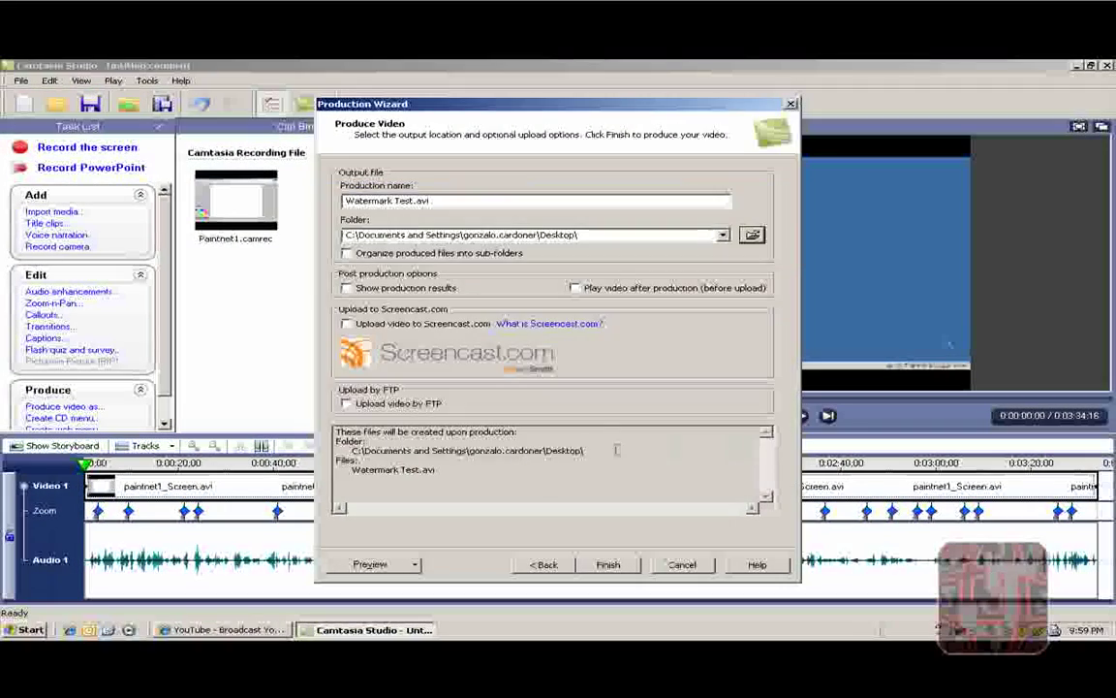
{"action": "left_click", "coordinate": [623, 565]}
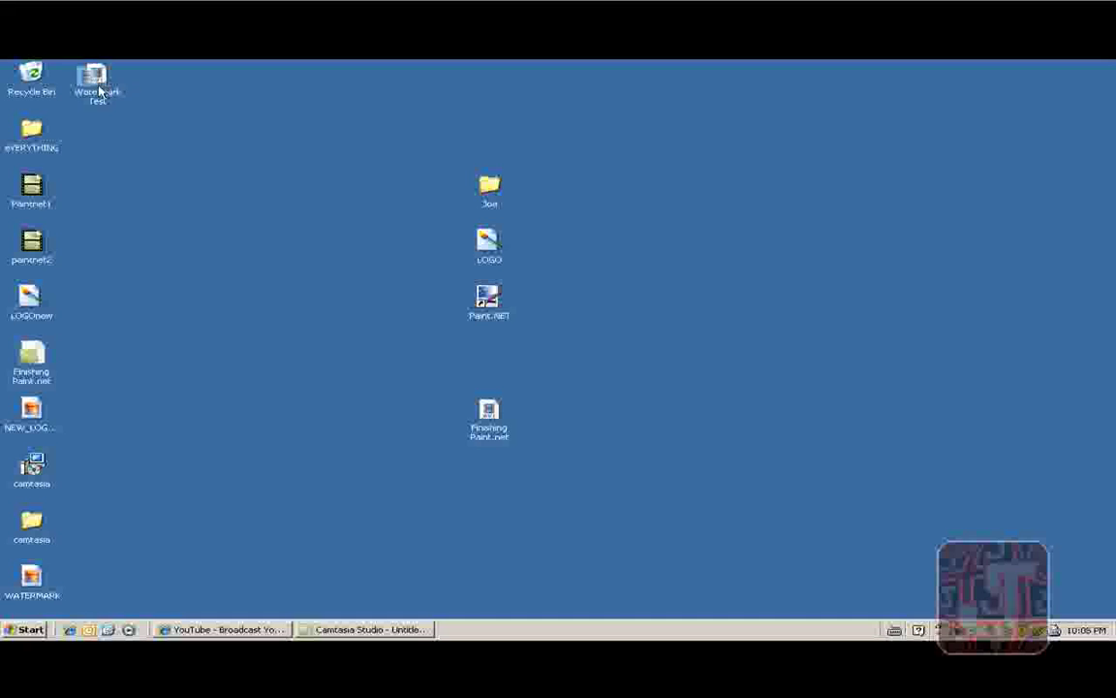
Play the Watermark Test video with lowered volume to check the bottom-right logo, then close the player.
{"action": "left_click_drag", "start_coordinate": [100, 82], "coordinate": [389, 397]}
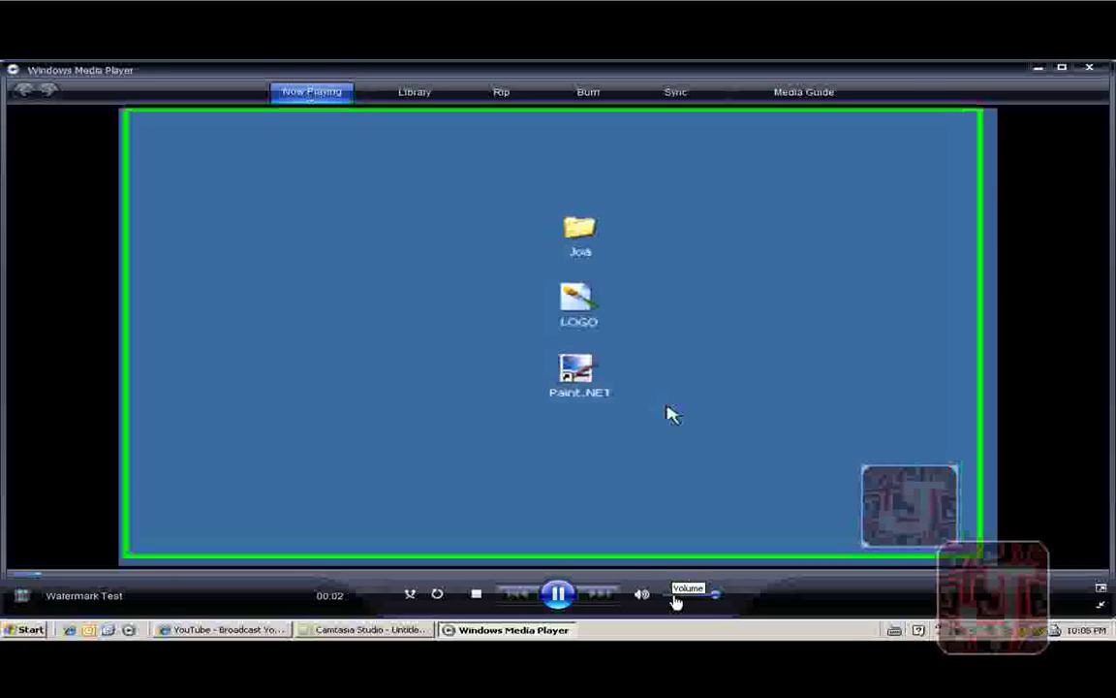
{"action": "left_click", "coordinate": [673, 595]}
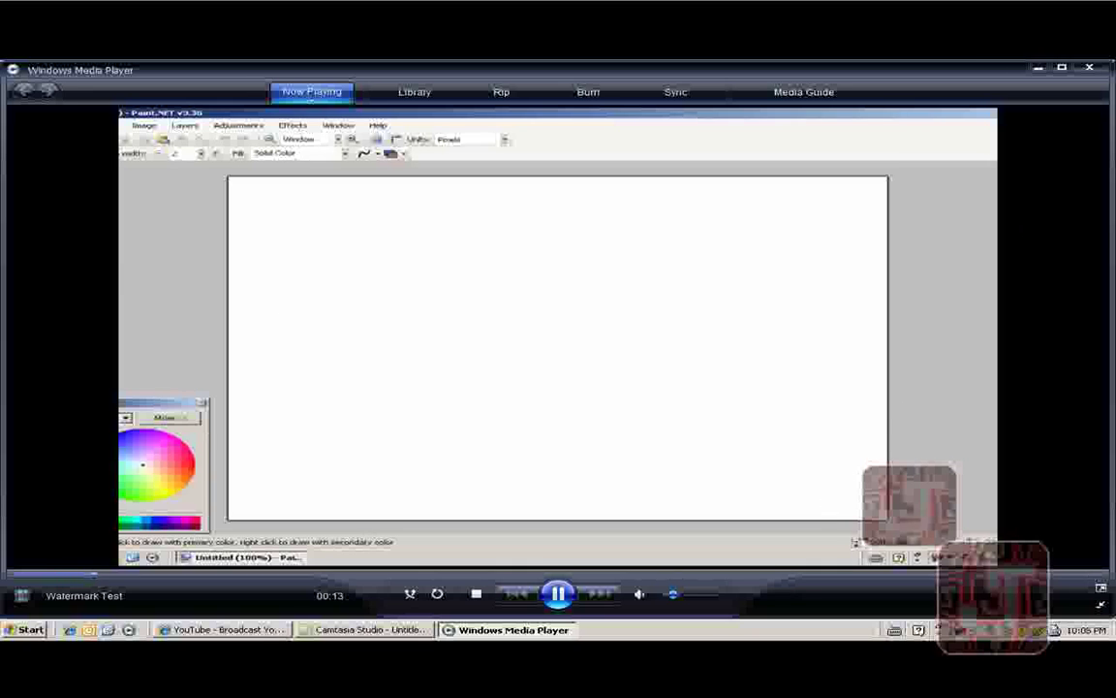
{"action": "left_click", "coordinate": [1090, 67]}
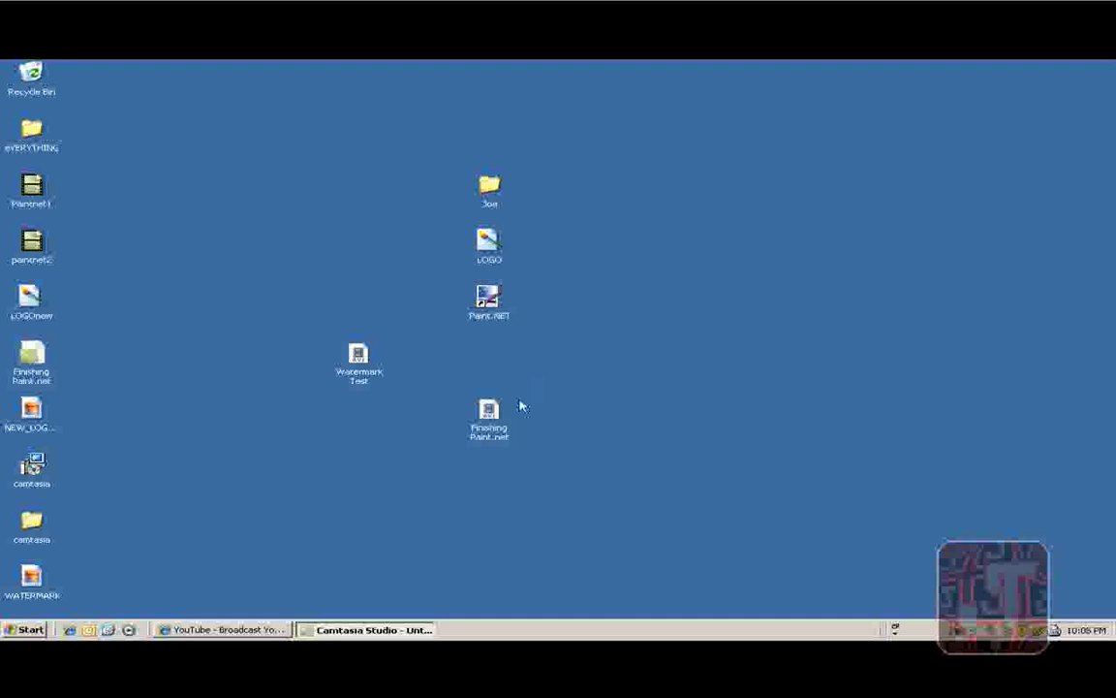
{"action": "left_click", "coordinate": [232, 629]}
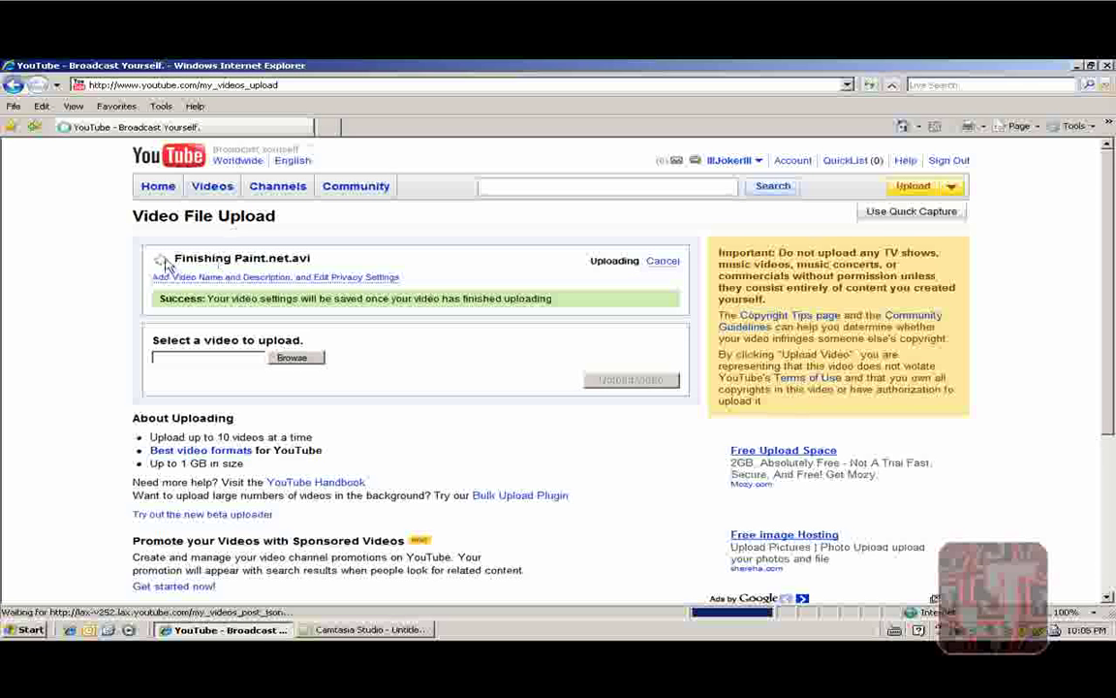
{"action": "left_click_drag", "start_coordinate": [177, 257], "coordinate": [264, 258]}
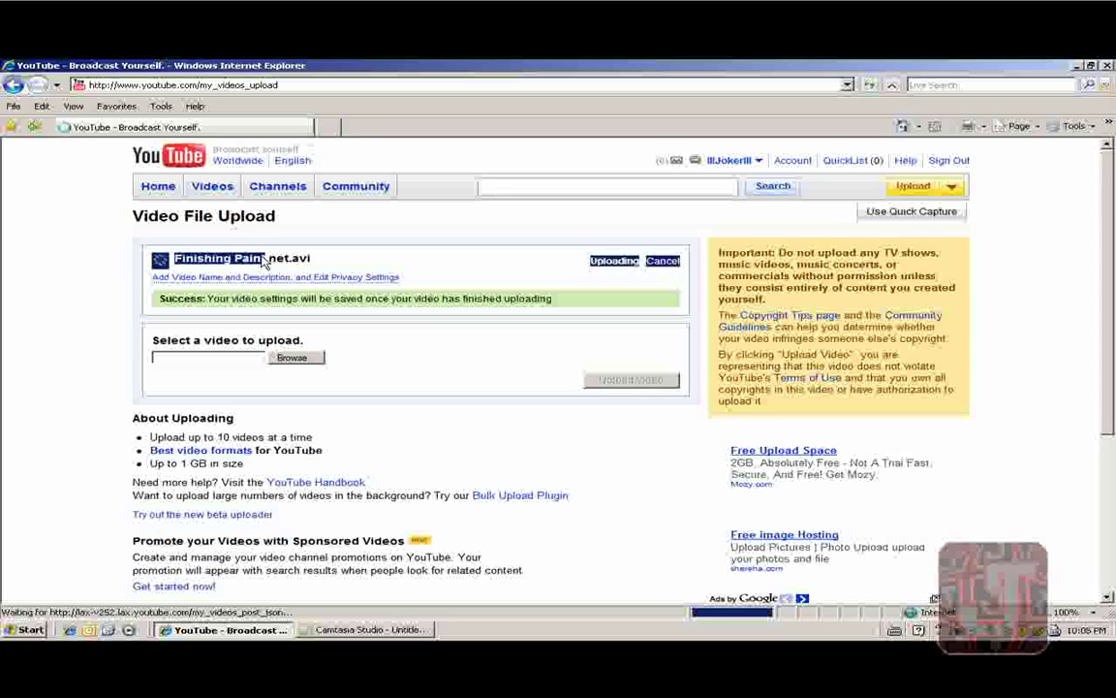
{"action": "left_click", "coordinate": [288, 256]}
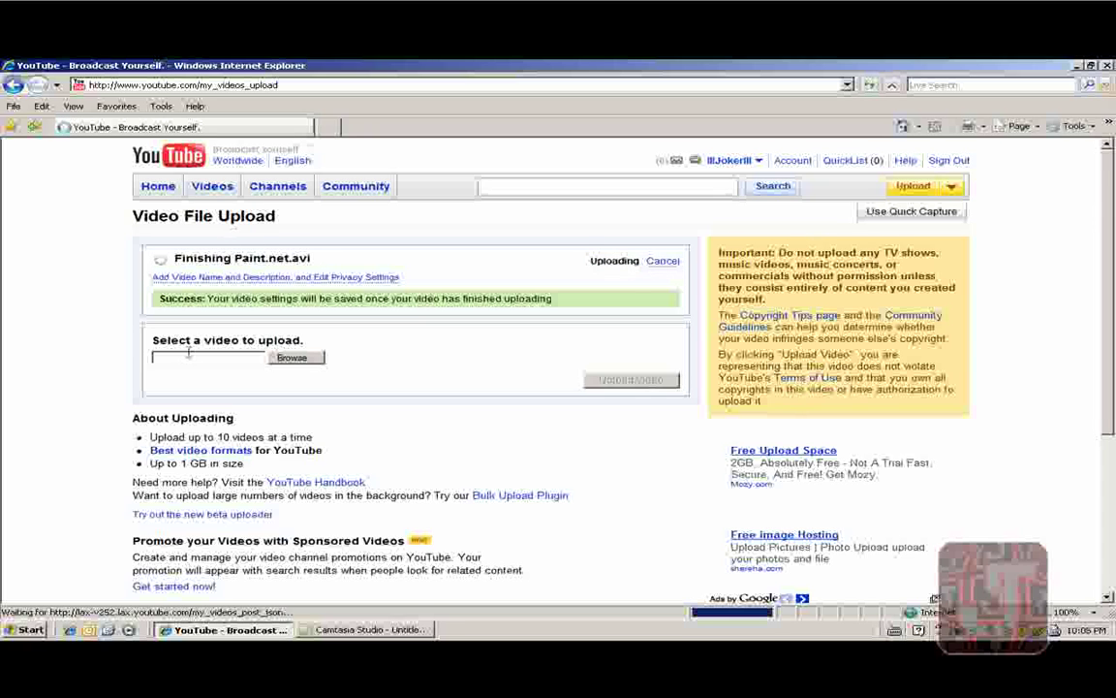
{"action": "left_click", "coordinate": [1078, 65]}
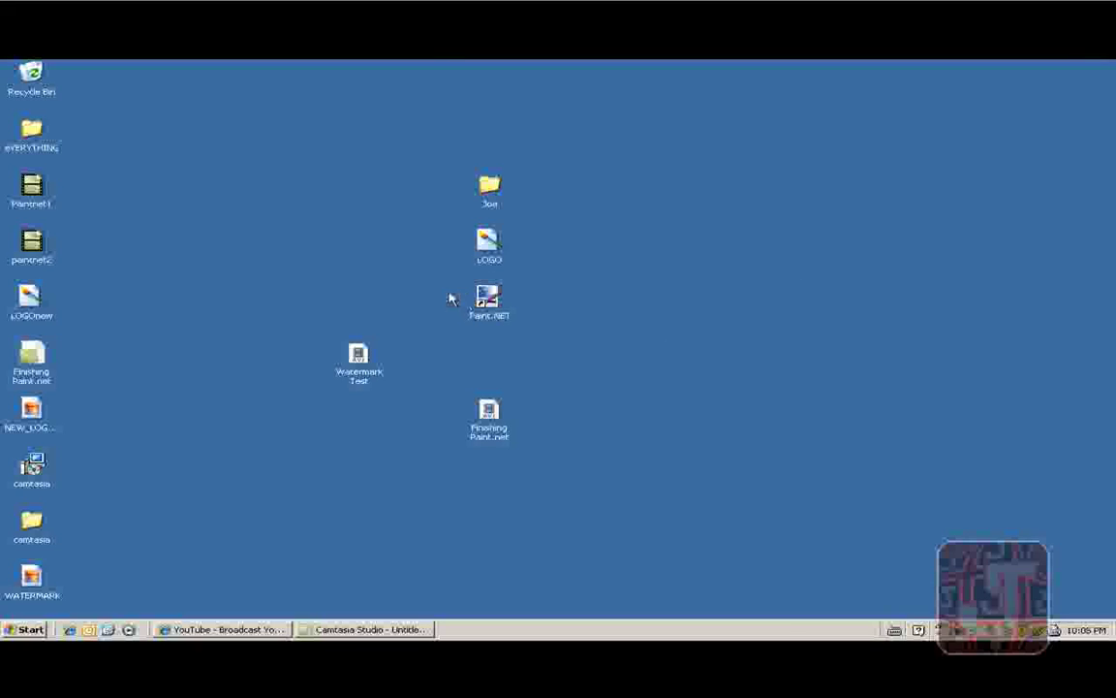
{"action": "left_click_drag", "start_coordinate": [411, 257], "coordinate": [648, 382]}
{"action": "left_click", "coordinate": [647, 383]}
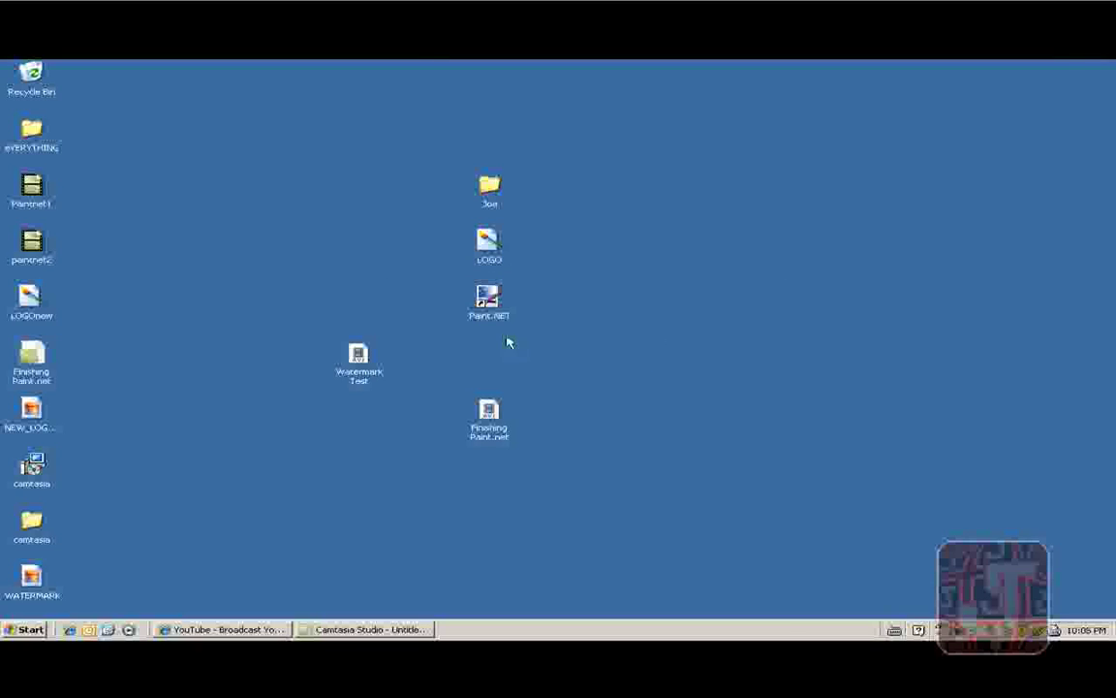